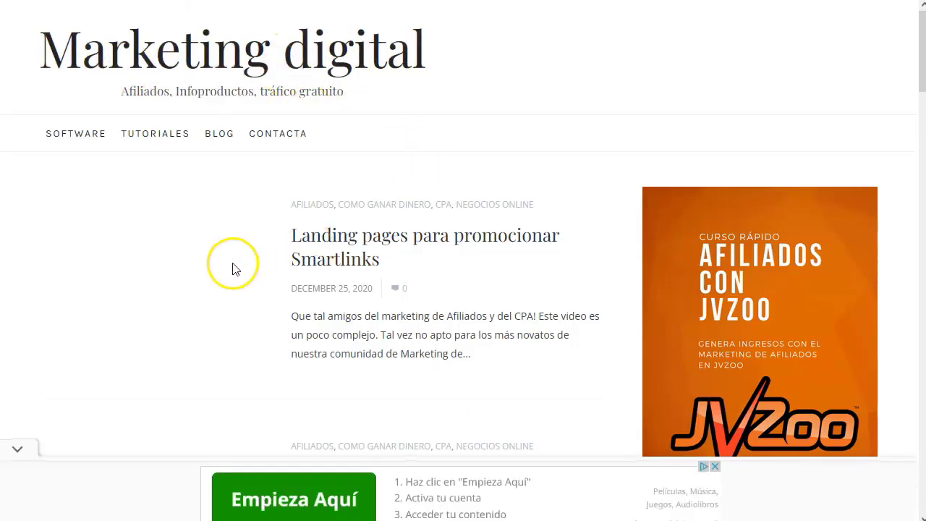
Browse the article list on the Marketing digital blog's home page
{"action": "scroll", "coordinate": [282, 221], "scroll_direction": "down", "scroll_amount": 3}
{"action": "scroll", "coordinate": [288, 226], "scroll_direction": "down", "scroll_amount": 7}
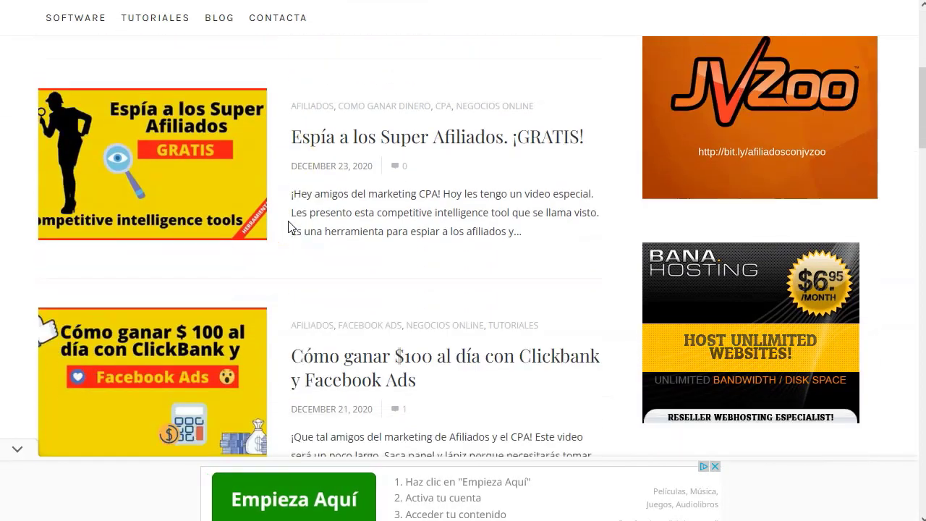
{"action": "scroll", "coordinate": [289, 225], "scroll_direction": "down", "scroll_amount": 7}
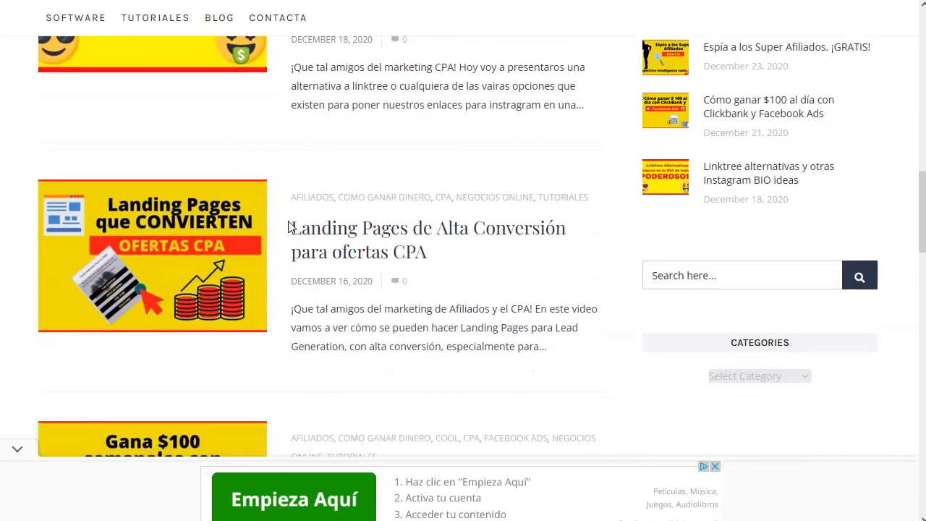
{"action": "scroll", "coordinate": [427, 255], "scroll_direction": "down", "scroll_amount": 9}
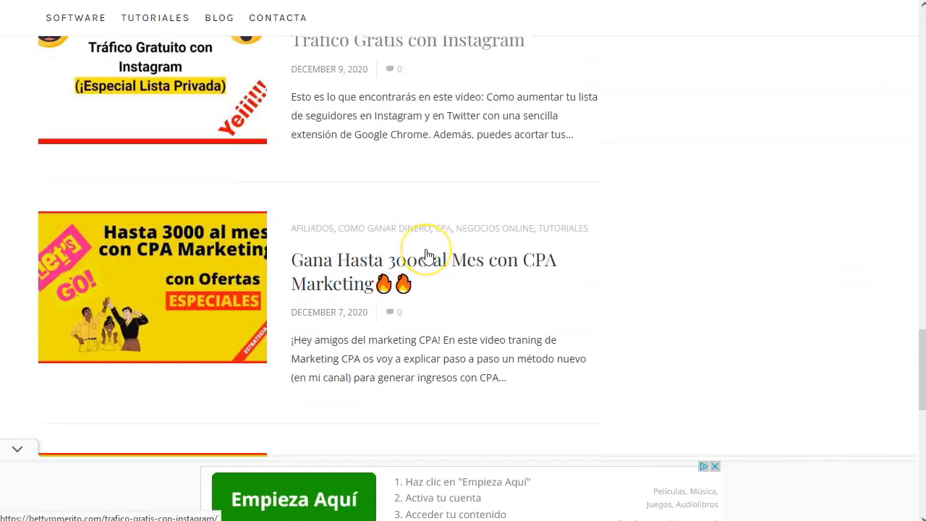
{"action": "scroll", "coordinate": [427, 255], "scroll_direction": "up", "scroll_amount": 10}
{"action": "scroll", "coordinate": [427, 255], "scroll_direction": "up", "scroll_amount": 13}
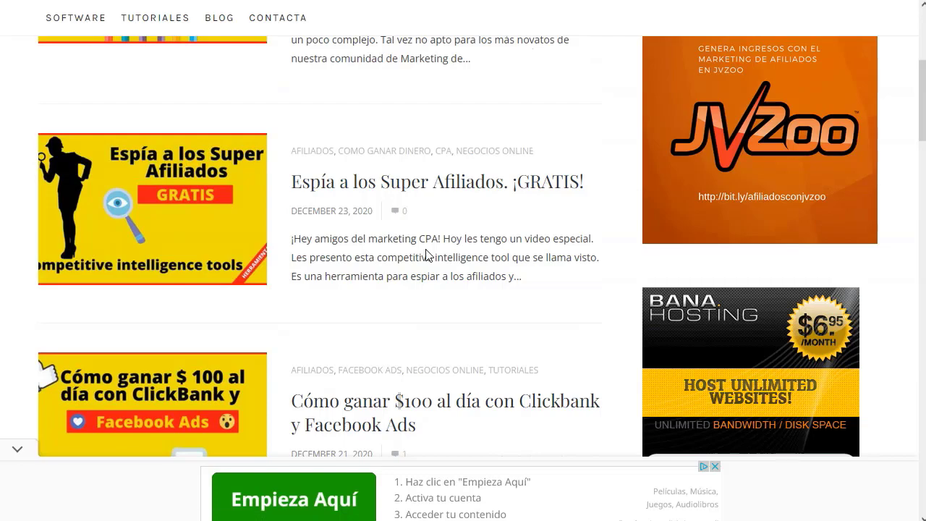
{"action": "scroll", "coordinate": [427, 255], "scroll_direction": "up", "scroll_amount": 5}
{"action": "scroll", "coordinate": [430, 264], "scroll_direction": "down", "scroll_amount": 13}
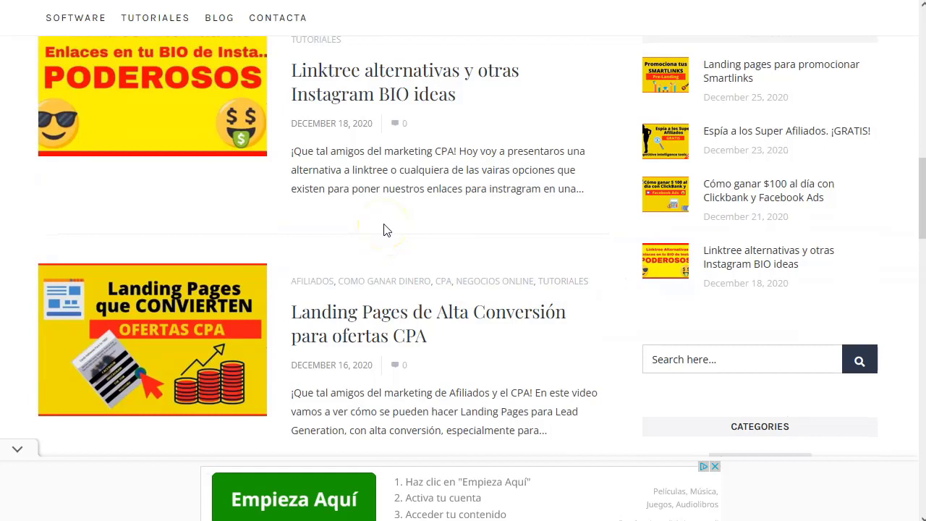
Set how the program was heard about to "Recommended by another affiliate/friend" in the Wise affiliate sign-up form
{"action": "left_click", "coordinate": [312, 246]}
{"action": "left_click", "coordinate": [429, 232]}
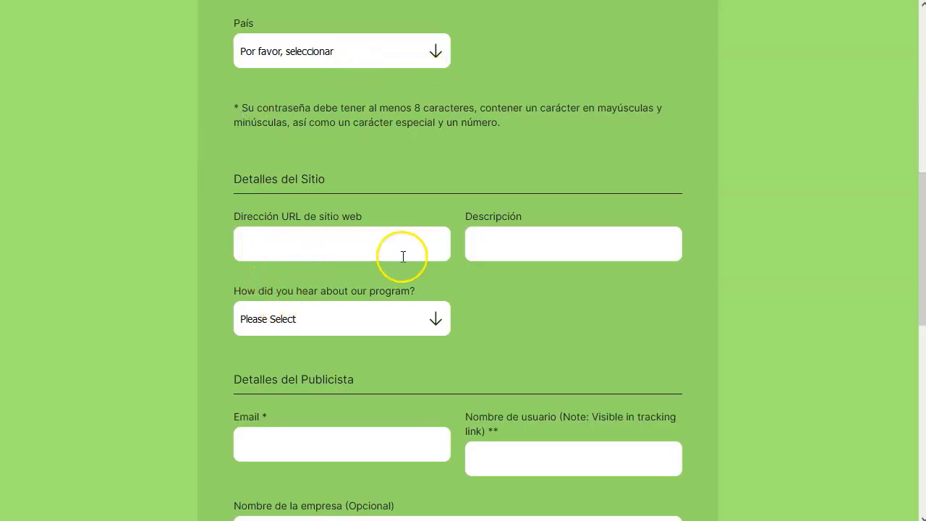
{"action": "scroll", "coordinate": [166, 309], "scroll_direction": "down", "scroll_amount": 3}
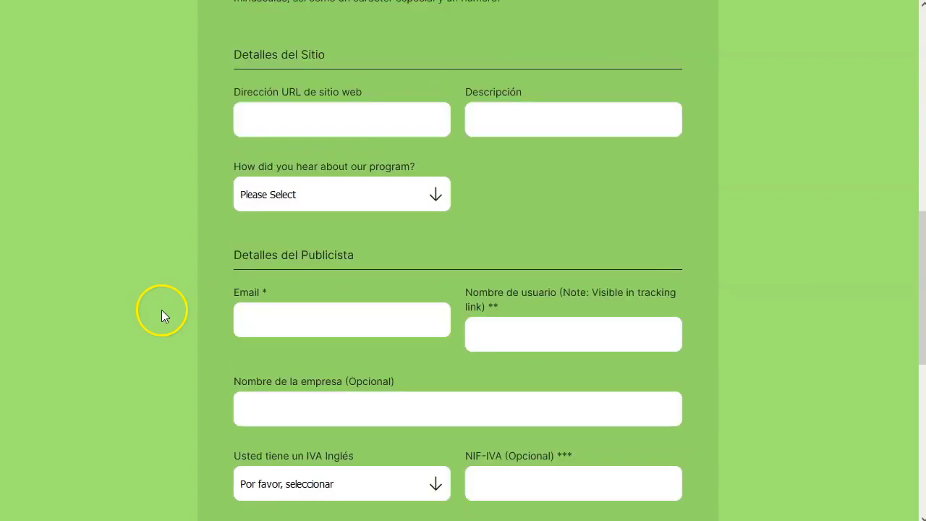
{"action": "left_click", "coordinate": [432, 174]}
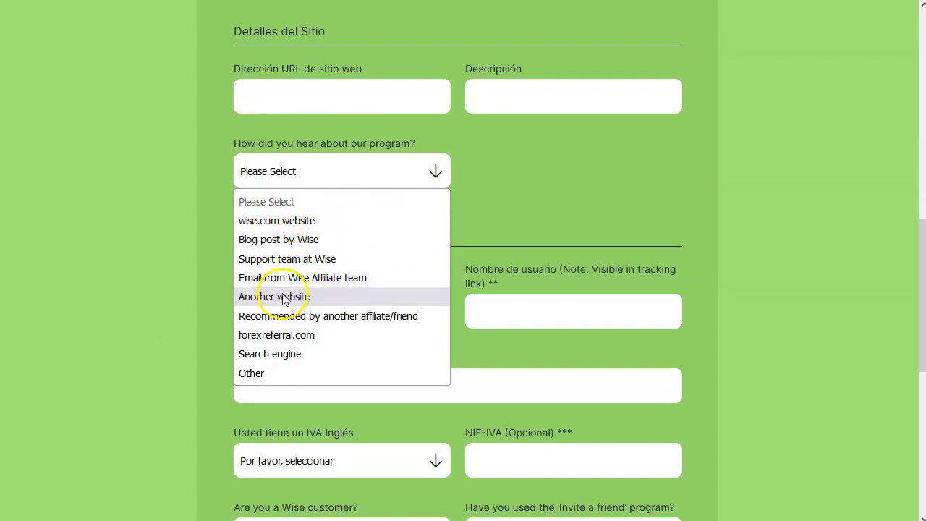
{"action": "left_click", "coordinate": [361, 316]}
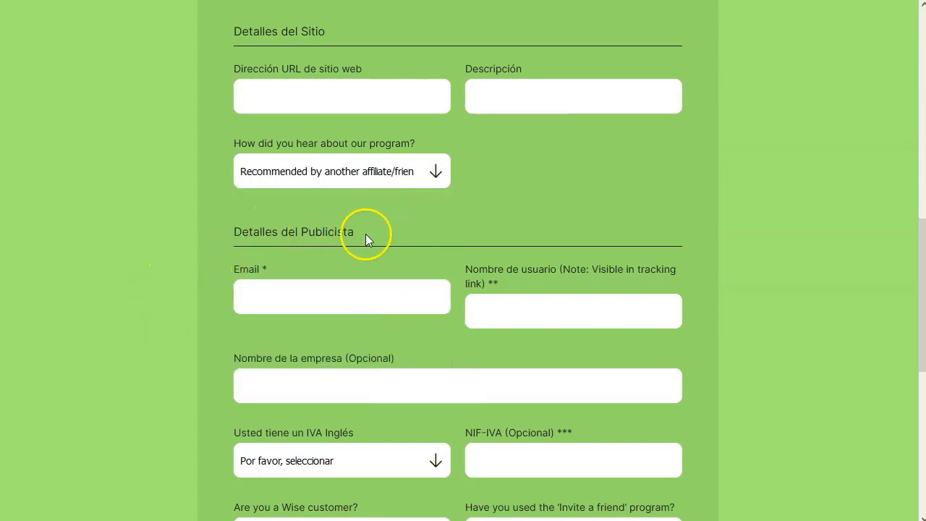
Answer No to both the UK VAT and Wise customer questions in the publisher details, acknowledging the VAT notice
{"action": "left_click_drag", "start_coordinate": [364, 236], "coordinate": [294, 233]}
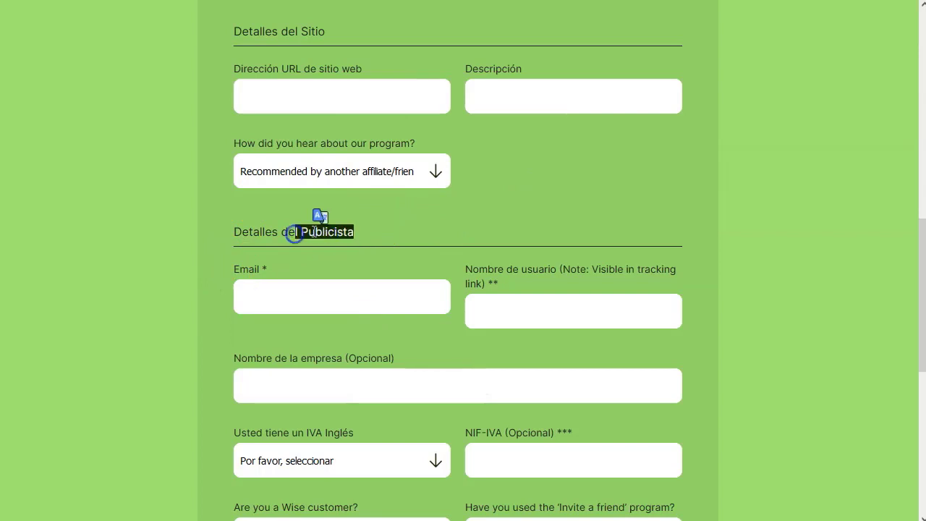
{"action": "left_click", "coordinate": [382, 230]}
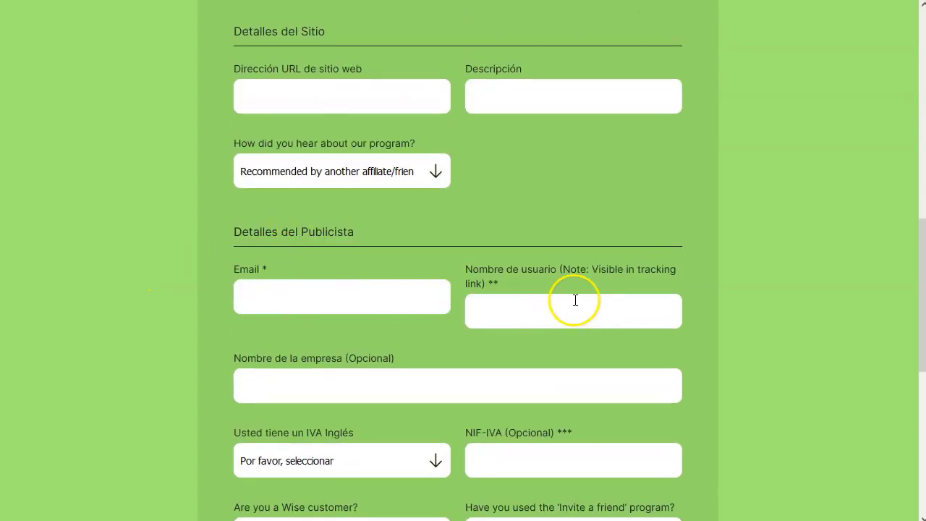
{"action": "scroll", "coordinate": [571, 290], "scroll_direction": "down", "scroll_amount": 1}
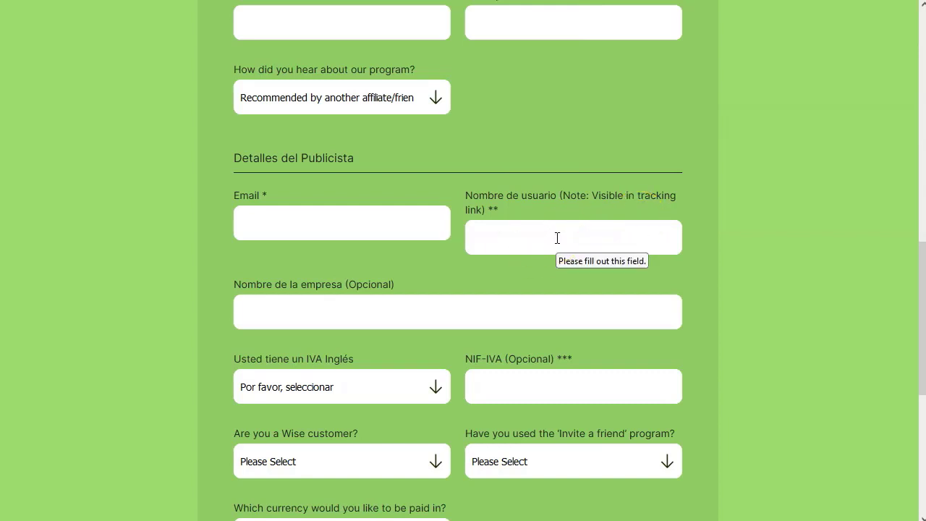
{"action": "scroll", "coordinate": [506, 235], "scroll_direction": "down", "scroll_amount": 1}
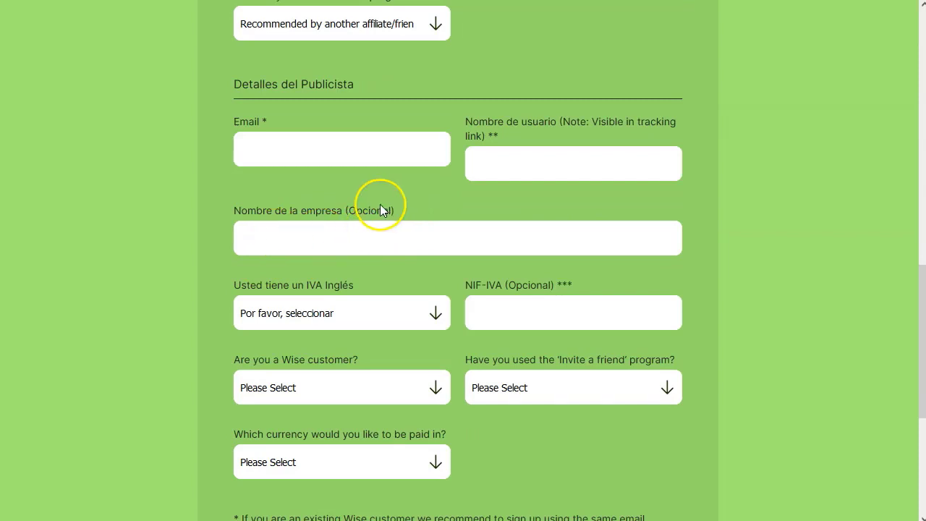
{"action": "scroll", "coordinate": [133, 311], "scroll_direction": "down", "scroll_amount": 2}
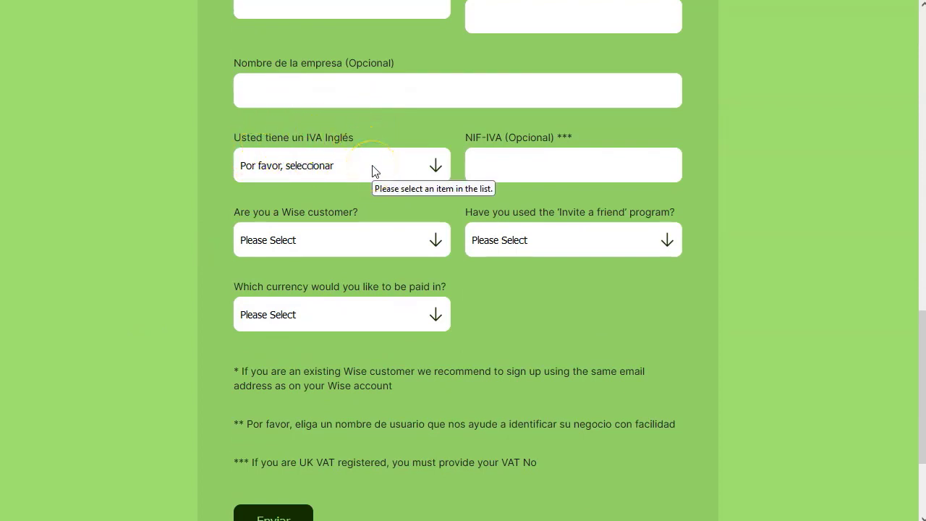
{"action": "left_click", "coordinate": [317, 165]}
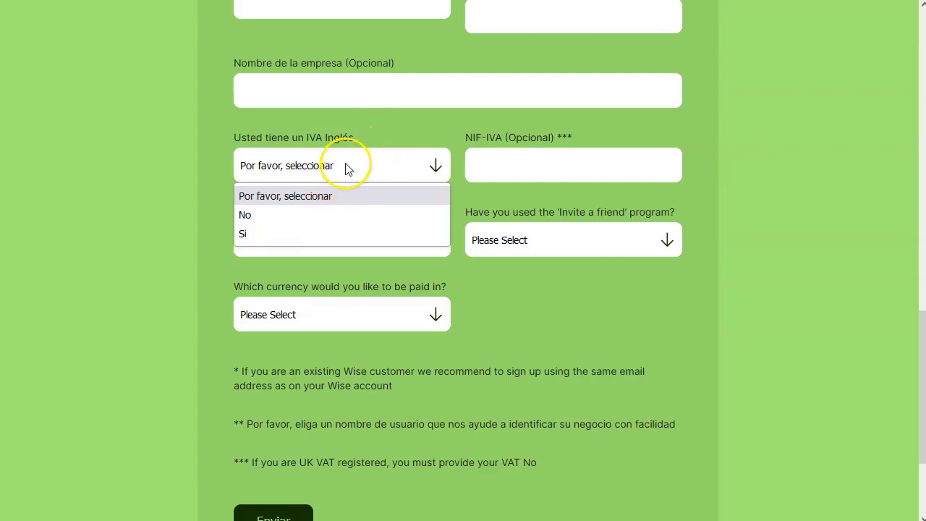
{"action": "left_click", "coordinate": [267, 214]}
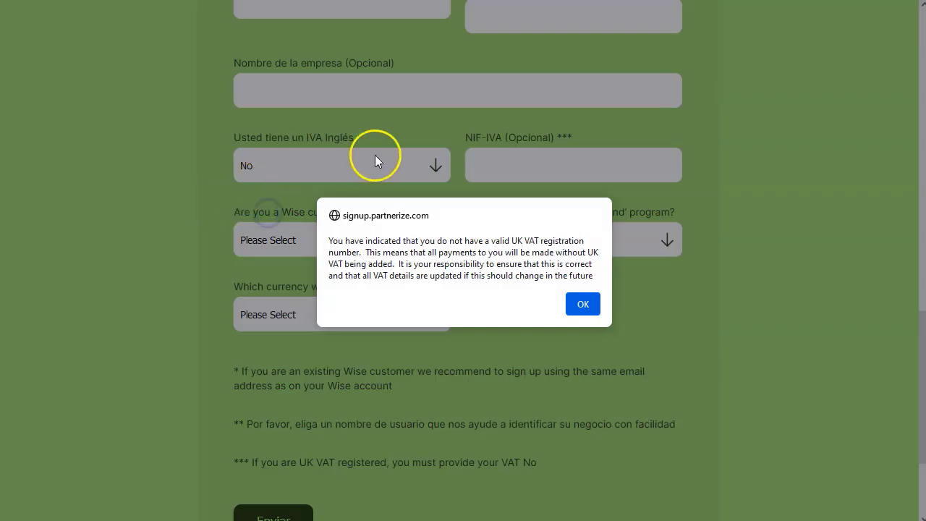
{"action": "left_click_drag", "start_coordinate": [344, 241], "coordinate": [343, 264]}
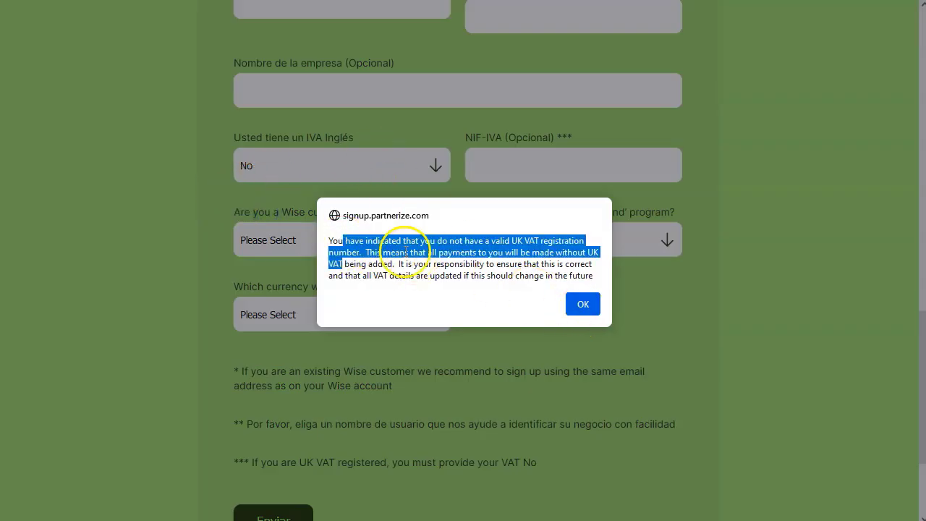
{"action": "left_click", "coordinate": [407, 251]}
{"action": "left_click_drag", "start_coordinate": [504, 241], "coordinate": [523, 242]}
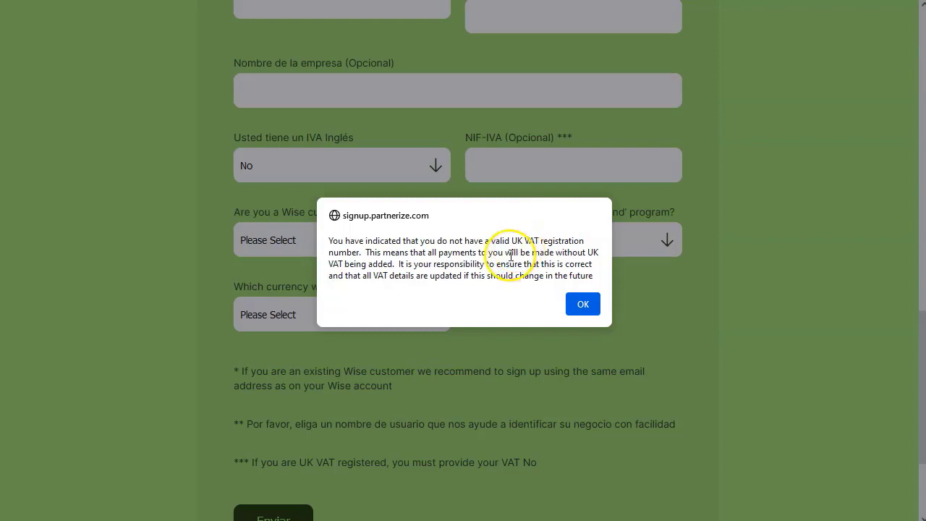
{"action": "left_click", "coordinate": [584, 304]}
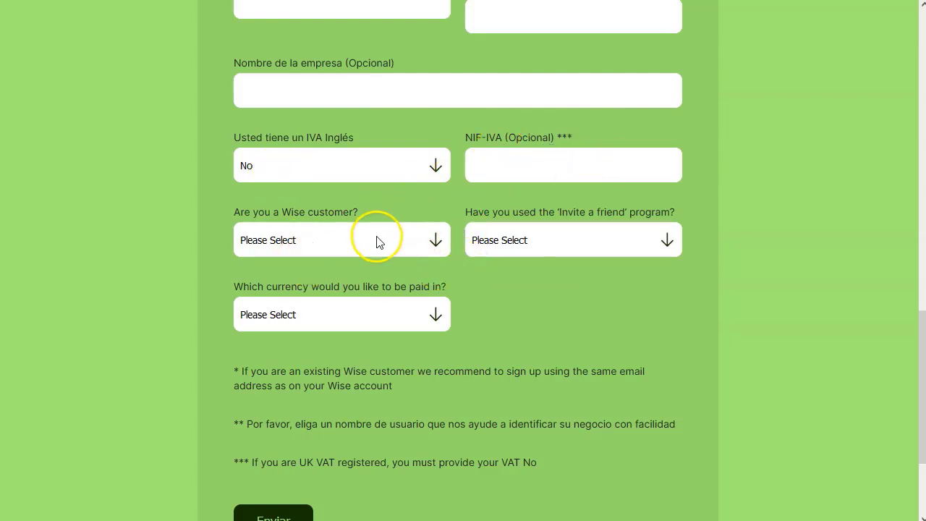
{"action": "left_click", "coordinate": [339, 242]}
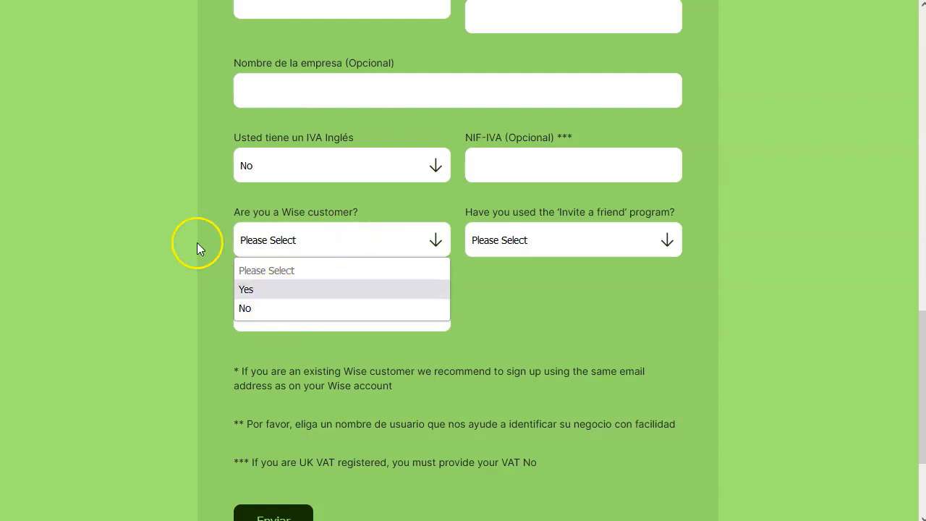
{"action": "left_click", "coordinate": [159, 247]}
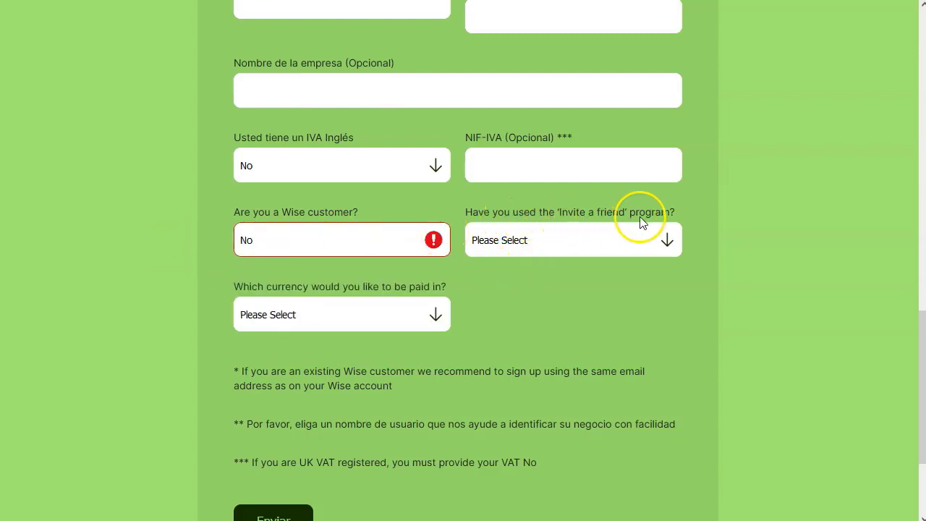
Check the answer options for the 'Invite a friend' question and the available payout currencies without choosing any
{"action": "left_click", "coordinate": [563, 239]}
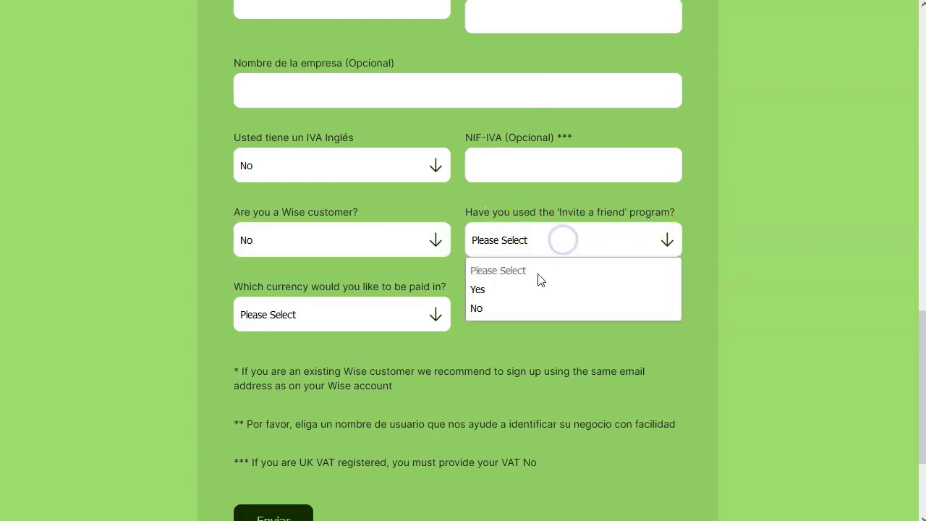
{"action": "left_click", "coordinate": [512, 362]}
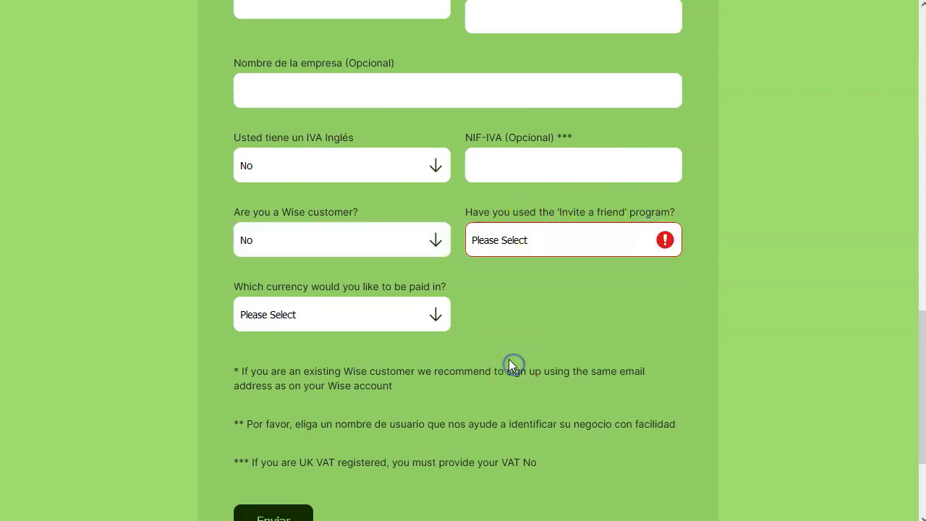
{"action": "scroll", "coordinate": [295, 365], "scroll_direction": "down", "scroll_amount": 1}
{"action": "left_click", "coordinate": [352, 241]}
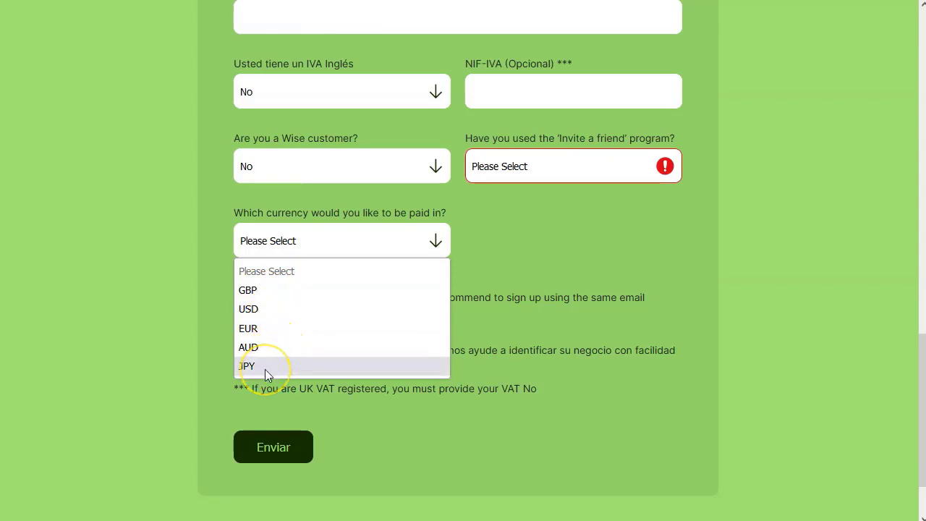
{"action": "left_click", "coordinate": [605, 331]}
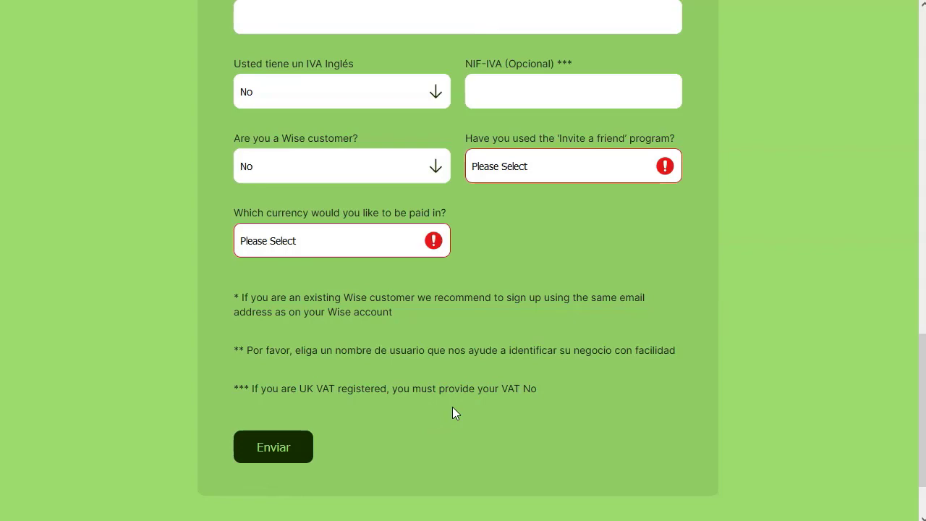
{"action": "scroll", "coordinate": [452, 412], "scroll_direction": "up", "scroll_amount": 10}
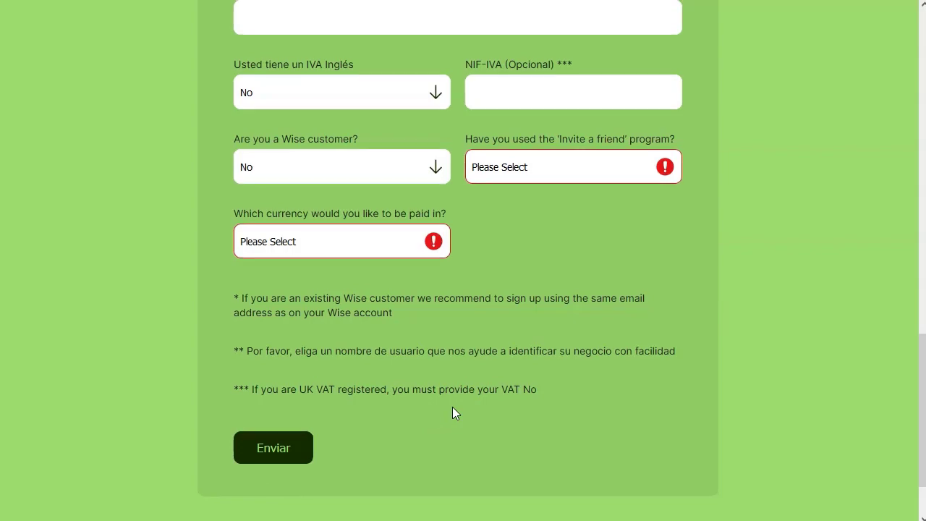
{"action": "scroll", "coordinate": [453, 407], "scroll_direction": "up", "scroll_amount": 3}
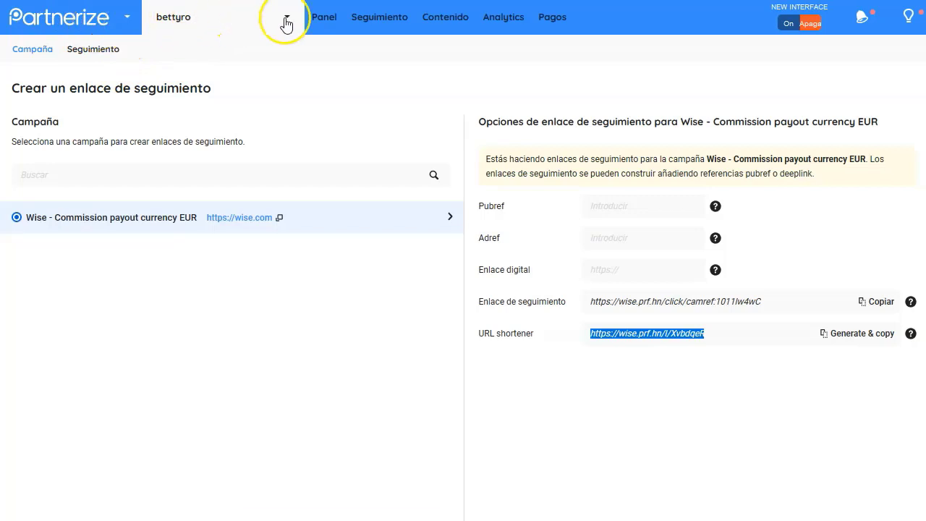
Open the Partnerize dashboard and review its performance and payments sections
{"action": "left_click", "coordinate": [326, 19]}
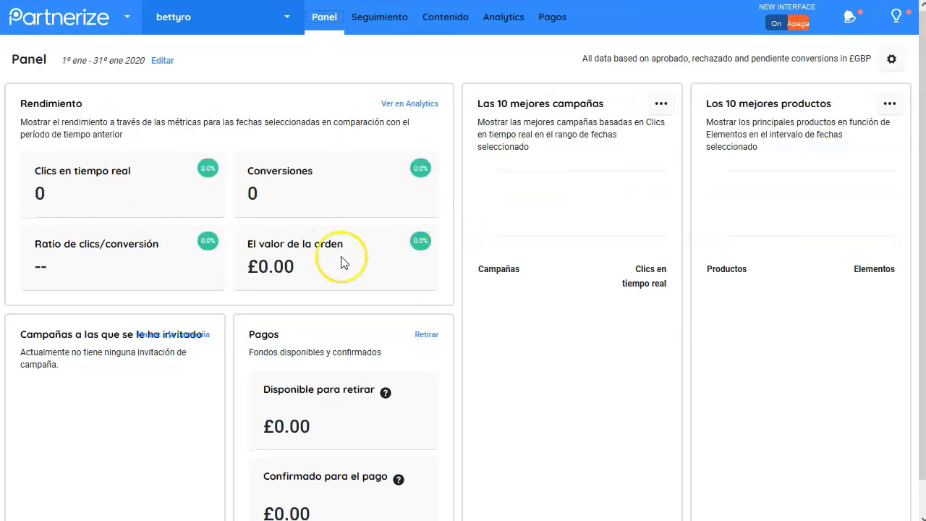
{"action": "scroll", "coordinate": [290, 249], "scroll_direction": "down", "scroll_amount": 1}
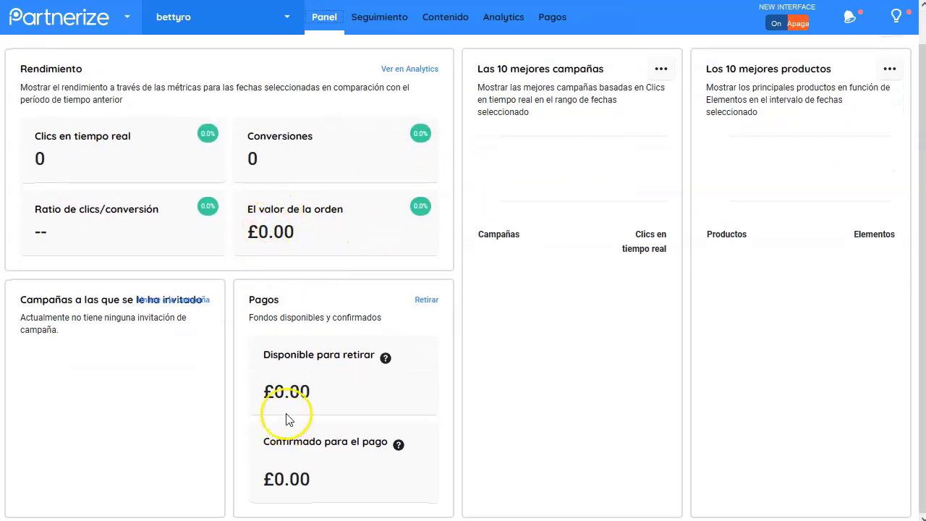
{"action": "scroll", "coordinate": [499, 304], "scroll_direction": "up", "scroll_amount": 1}
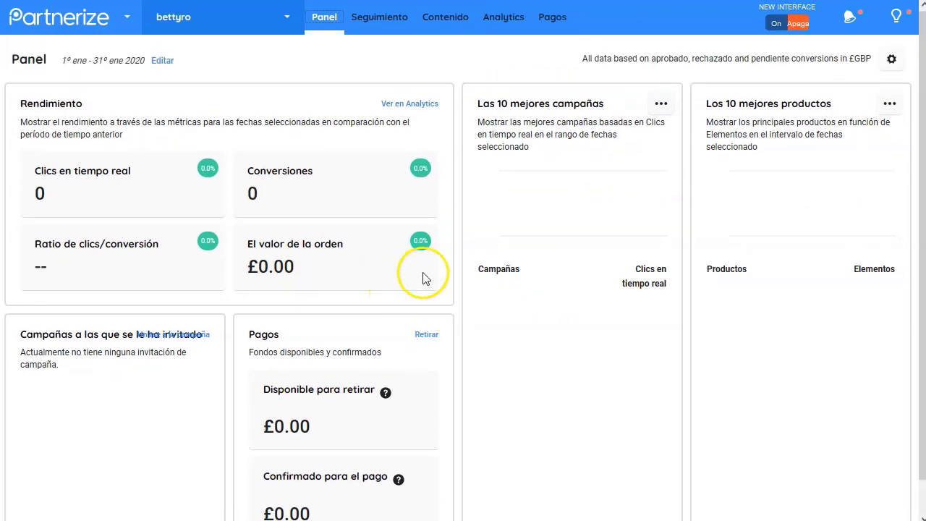
View the account's campaign details, open the "Wise - Commission payout currency EUR" campaign and examine its commission list
{"action": "left_click", "coordinate": [286, 17]}
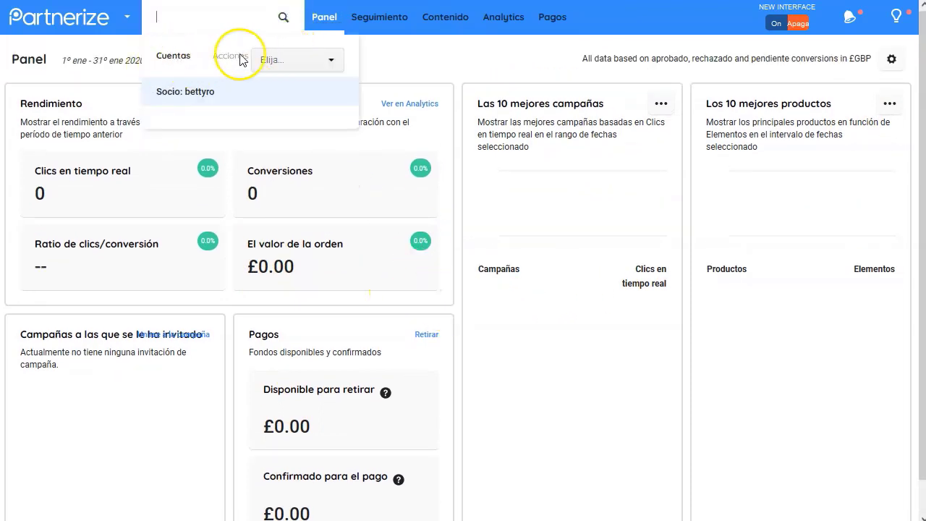
{"action": "left_click", "coordinate": [296, 62]}
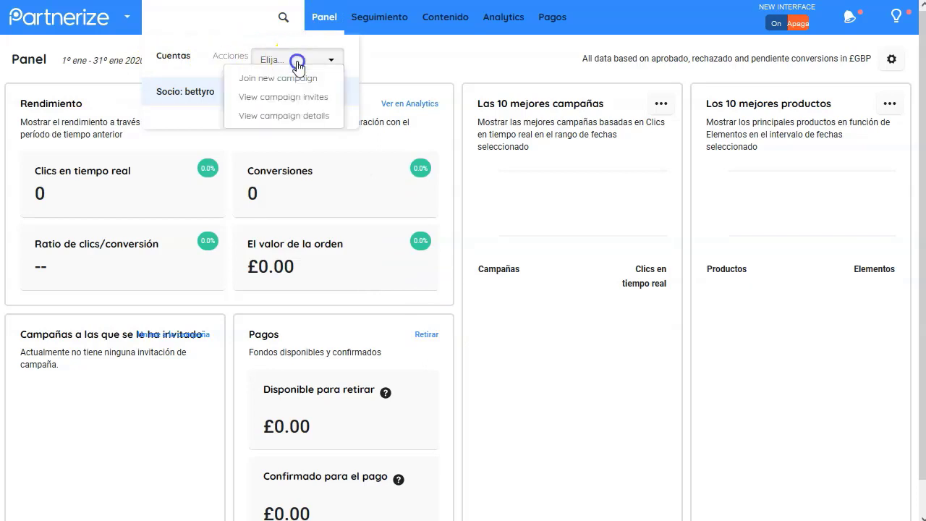
{"action": "left_click", "coordinate": [277, 118]}
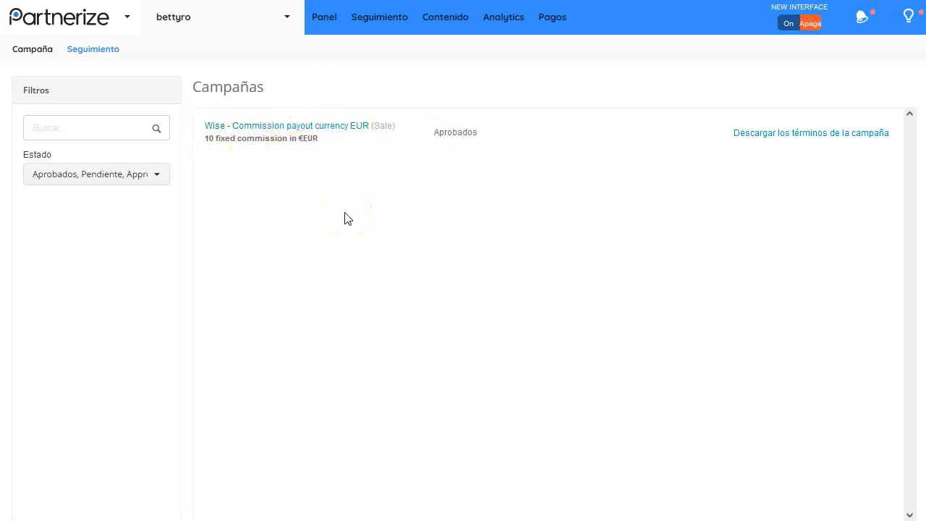
{"action": "left_click", "coordinate": [346, 127]}
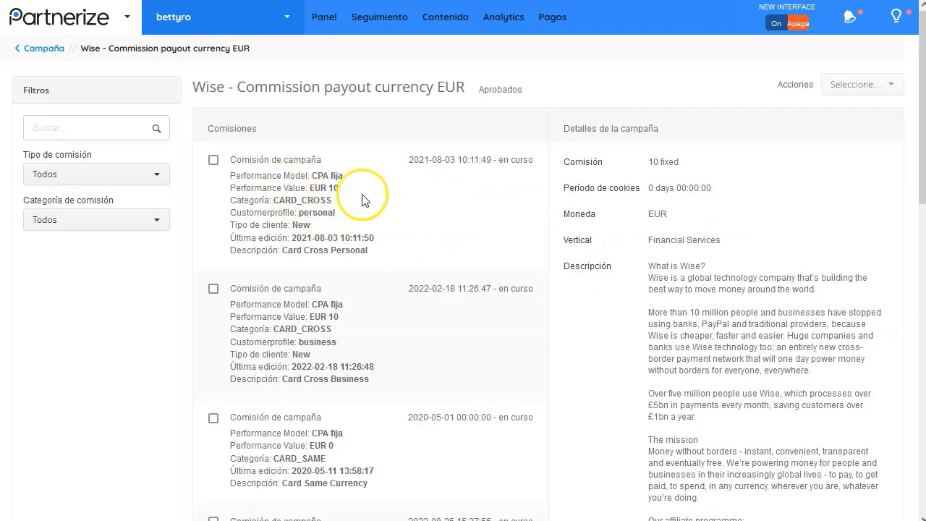
{"action": "scroll", "coordinate": [369, 282], "scroll_direction": "down", "scroll_amount": 5}
{"action": "scroll", "coordinate": [335, 292], "scroll_direction": "down", "scroll_amount": 6}
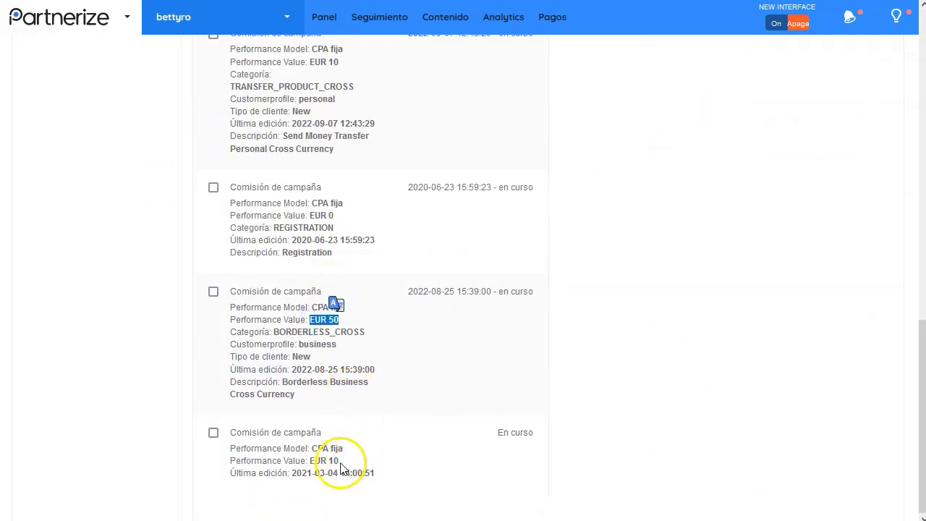
Compare the performance value, customer profile and description of the "Borderless Business Cross Currency" commission with the last commission in the list
{"action": "left_click_drag", "start_coordinate": [338, 461], "coordinate": [306, 460]}
{"action": "left_click_drag", "start_coordinate": [345, 323], "coordinate": [306, 321]}
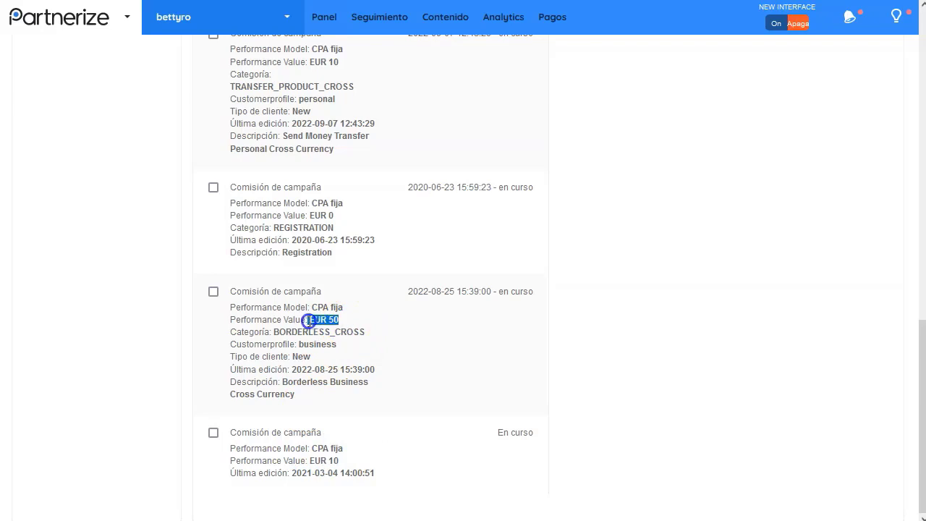
{"action": "left_click", "coordinate": [323, 319]}
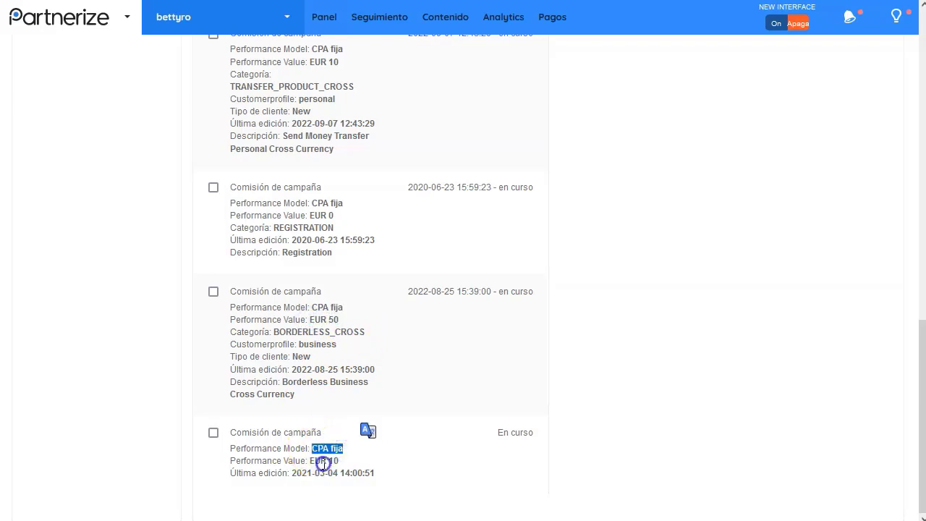
{"action": "left_click", "coordinate": [324, 463]}
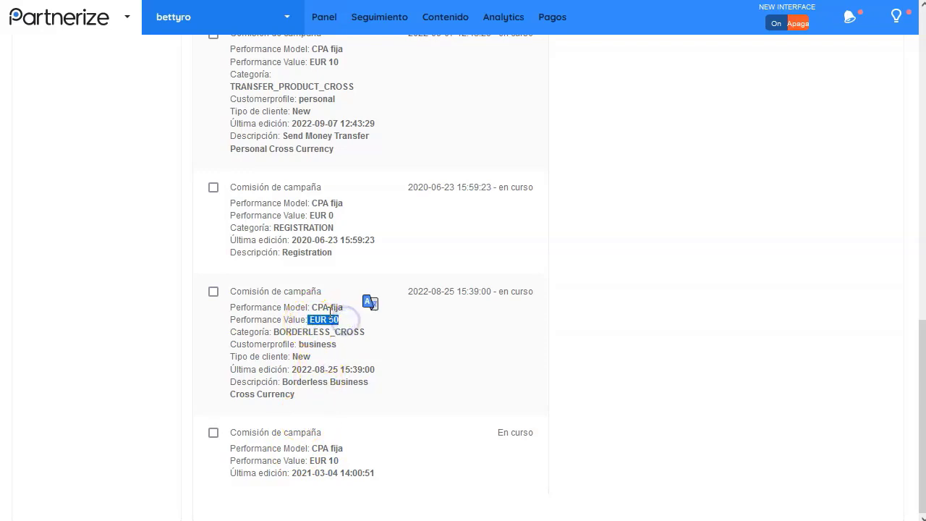
{"action": "double_click", "coordinate": [317, 343]}
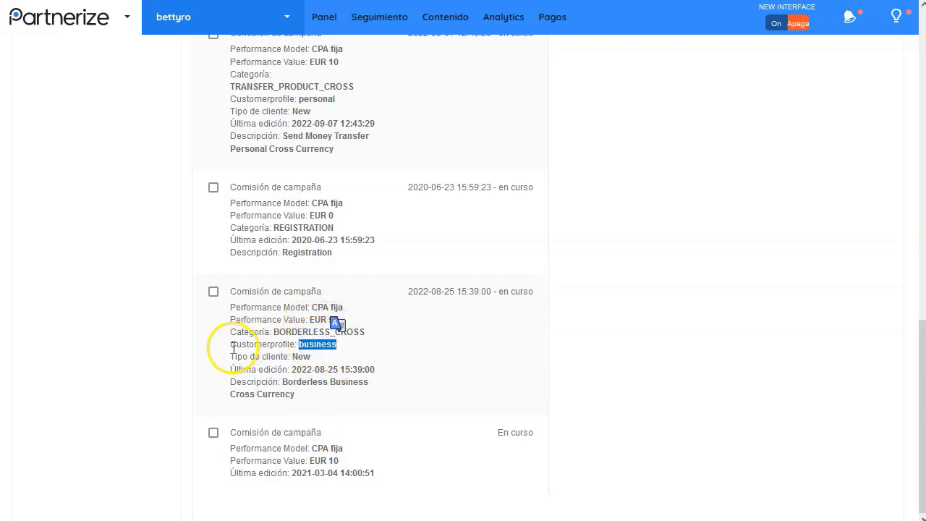
{"action": "left_click_drag", "start_coordinate": [233, 345], "coordinate": [326, 347]}
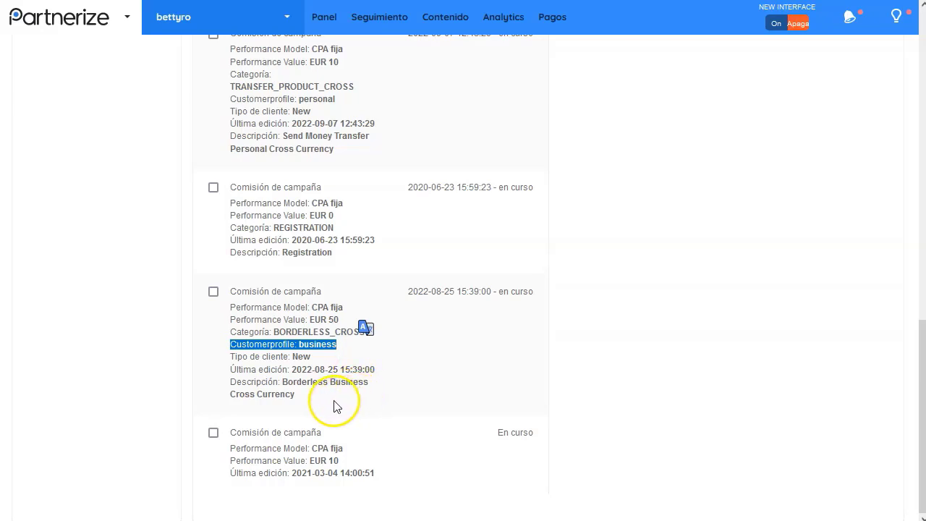
{"action": "left_click_drag", "start_coordinate": [280, 382], "coordinate": [370, 386]}
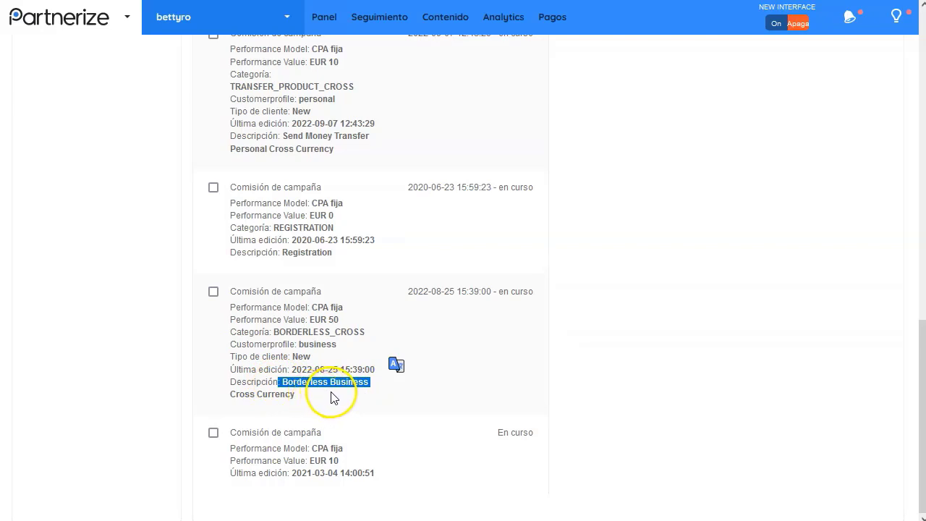
{"action": "left_click", "coordinate": [359, 391]}
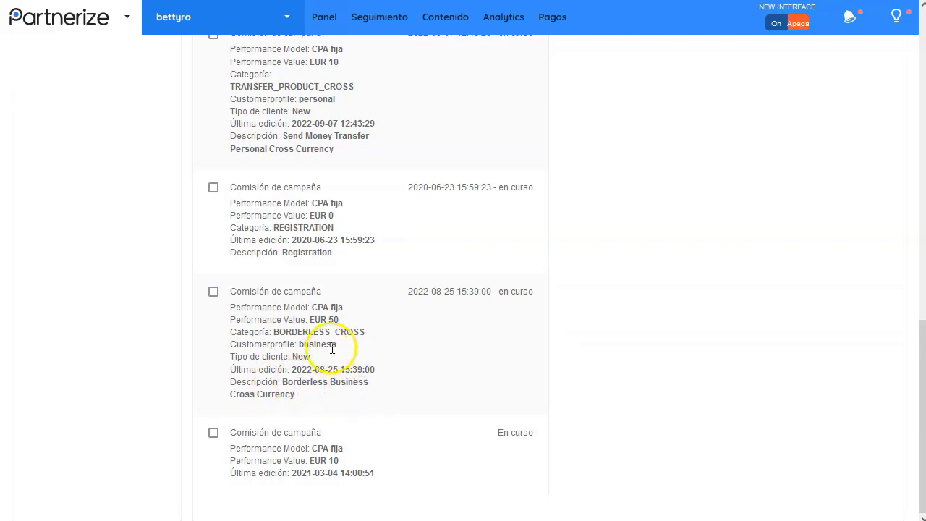
Examine the performance value, customer profile and description of the "Send Money Transfer Business Cross Currency" commission
{"action": "scroll", "coordinate": [337, 352], "scroll_direction": "up", "scroll_amount": 1}
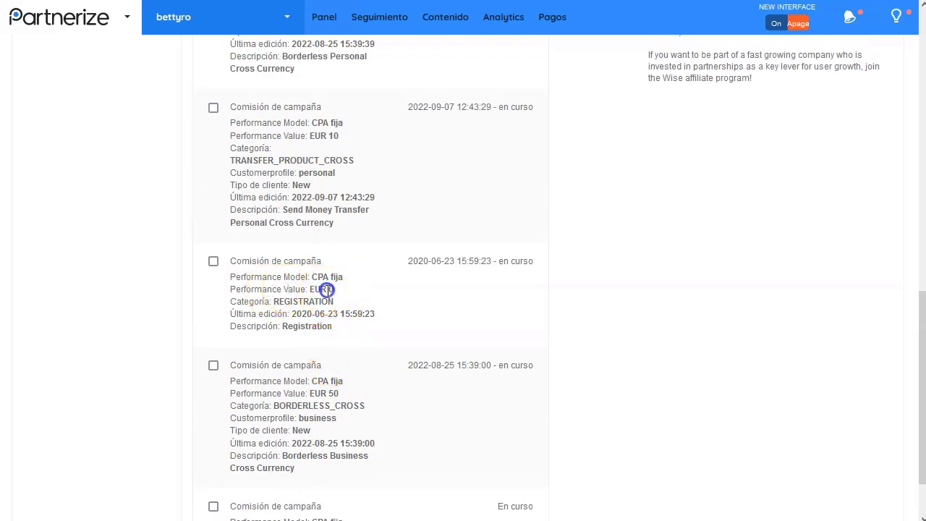
{"action": "scroll", "coordinate": [326, 289], "scroll_direction": "up", "scroll_amount": 2}
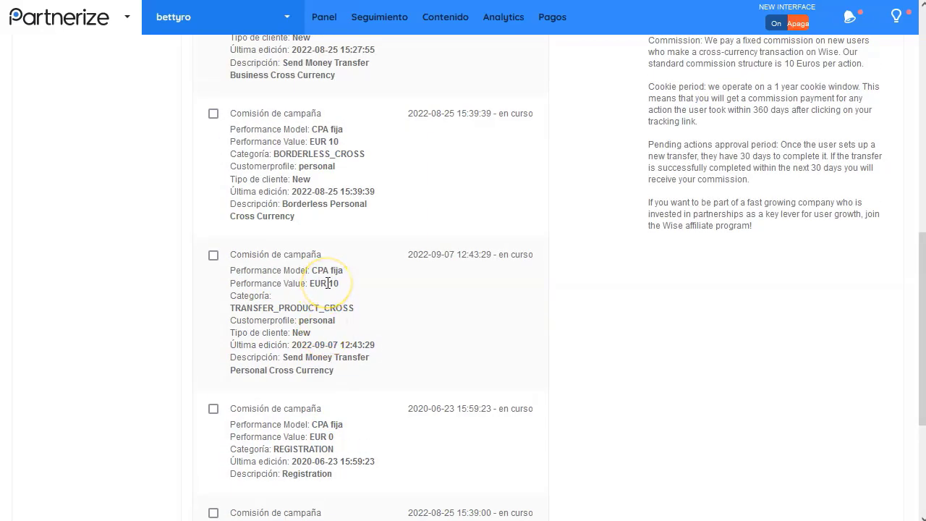
{"action": "scroll", "coordinate": [327, 290], "scroll_direction": "up", "scroll_amount": 3}
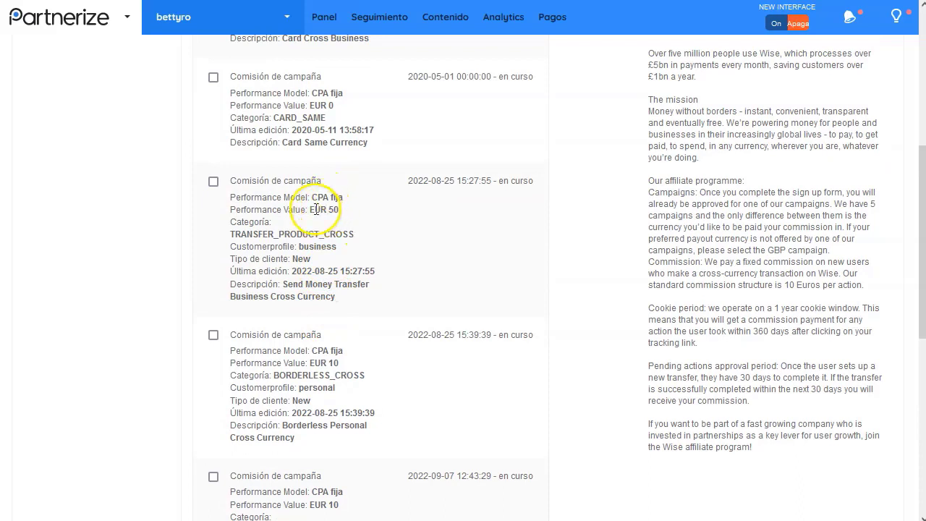
{"action": "left_click_drag", "start_coordinate": [310, 211], "coordinate": [347, 213]}
{"action": "double_click", "coordinate": [317, 247]}
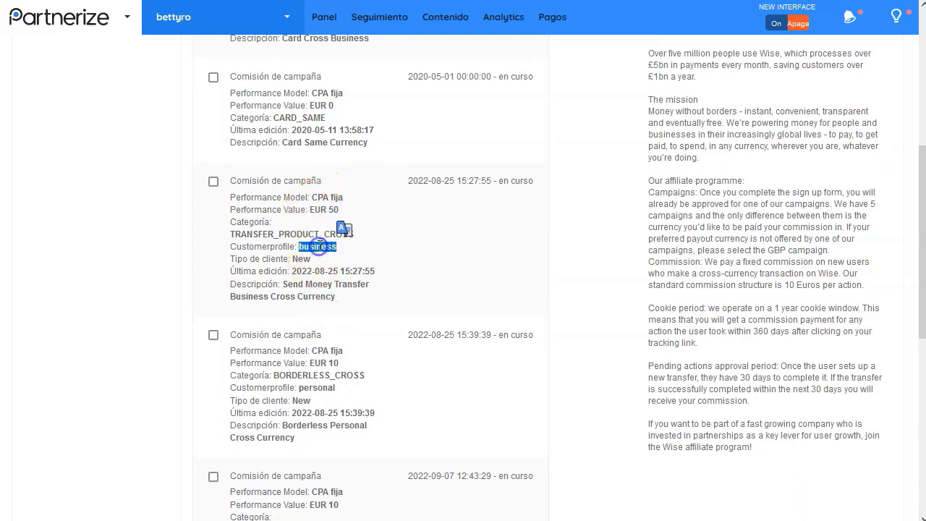
{"action": "left_click", "coordinate": [371, 290]}
{"action": "left_click_drag", "start_coordinate": [281, 285], "coordinate": [375, 289]}
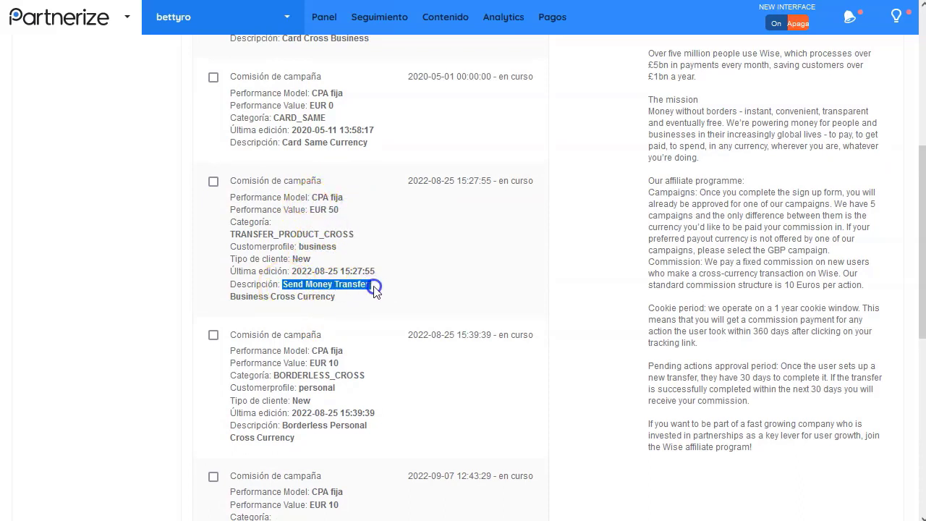
{"action": "left_click", "coordinate": [321, 288]}
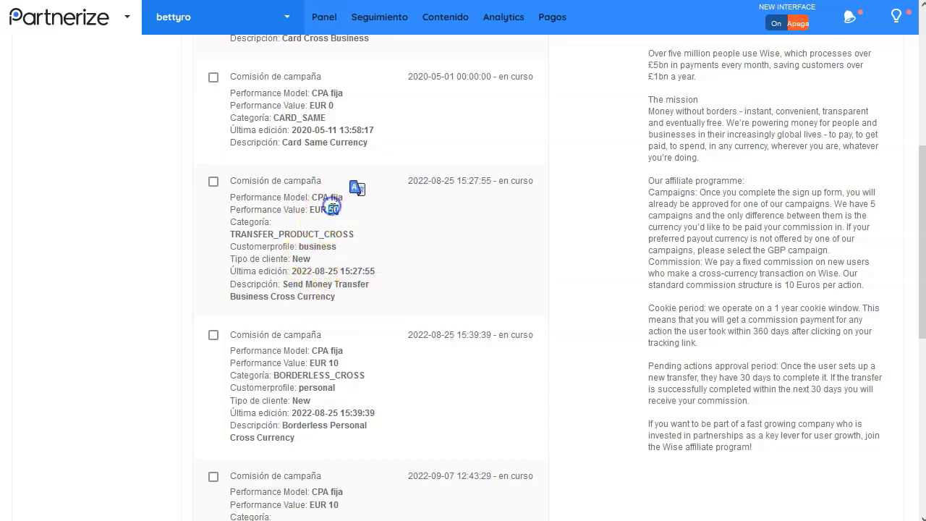
Check the "Card Same Currency" commission and look over the remaining commissions of the campaign
{"action": "scroll", "coordinate": [327, 269], "scroll_direction": "up", "scroll_amount": 2}
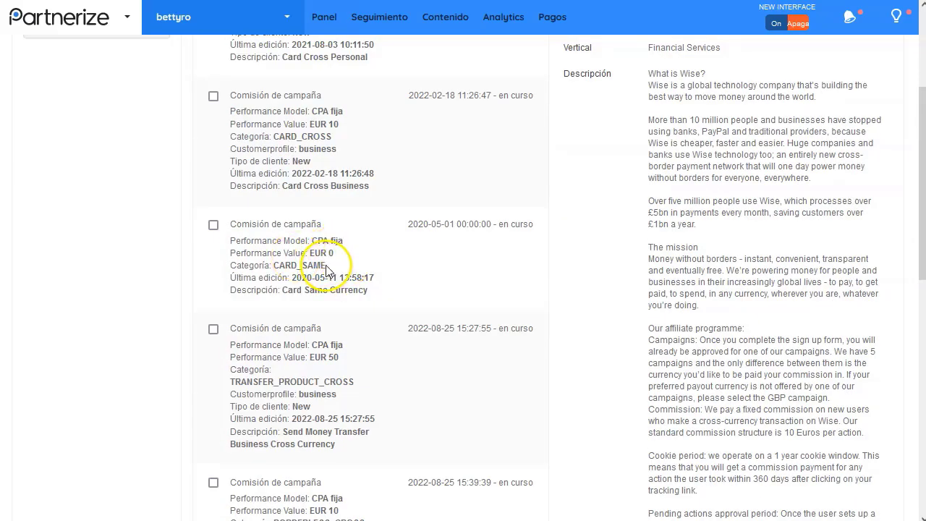
{"action": "triple_click", "coordinate": [306, 290]}
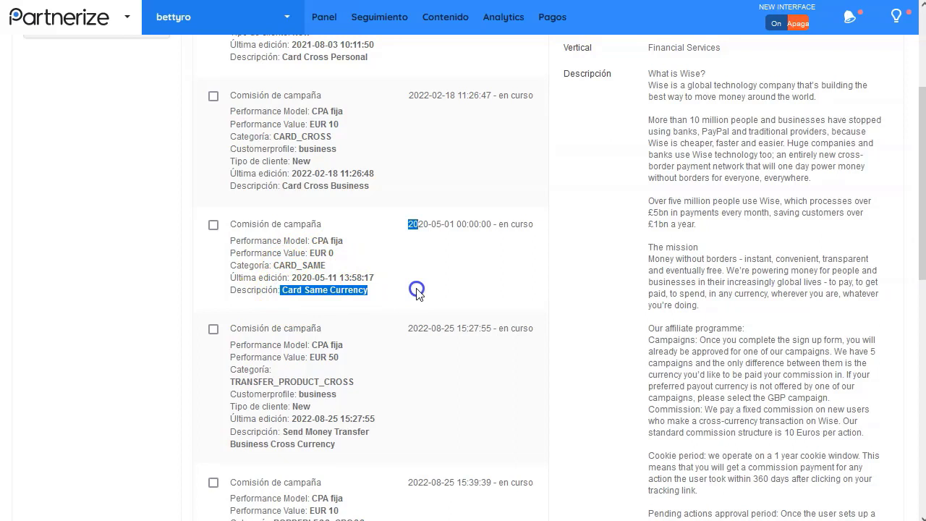
{"action": "left_click", "coordinate": [315, 290]}
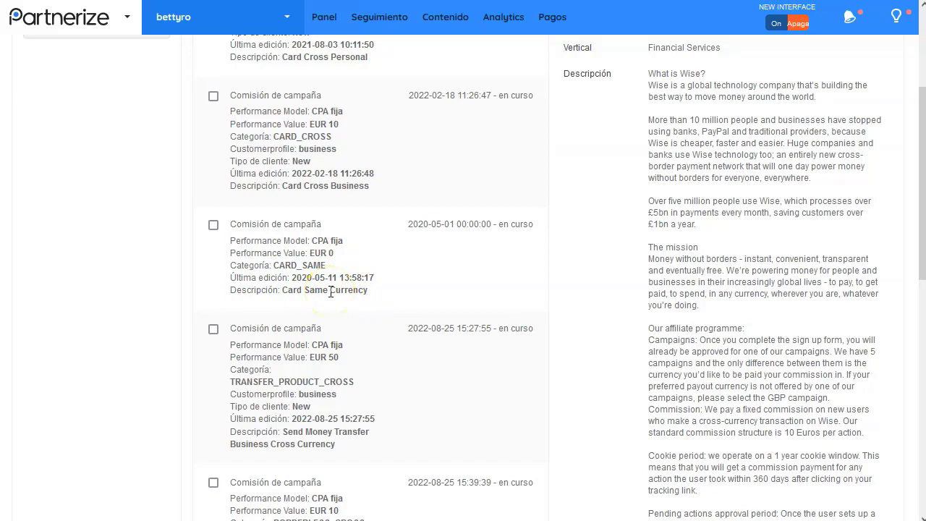
{"action": "scroll", "coordinate": [344, 277], "scroll_direction": "up", "scroll_amount": 2}
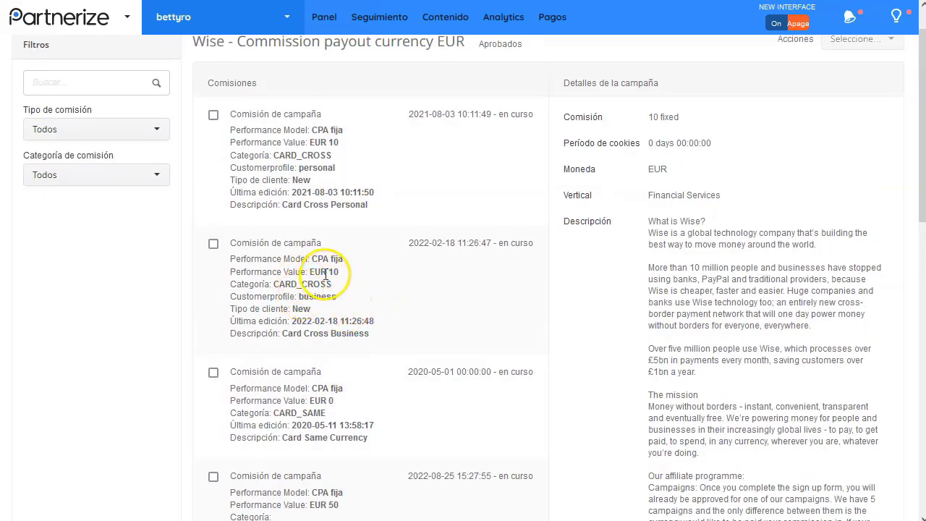
{"action": "scroll", "coordinate": [350, 306], "scroll_direction": "down", "scroll_amount": 6}
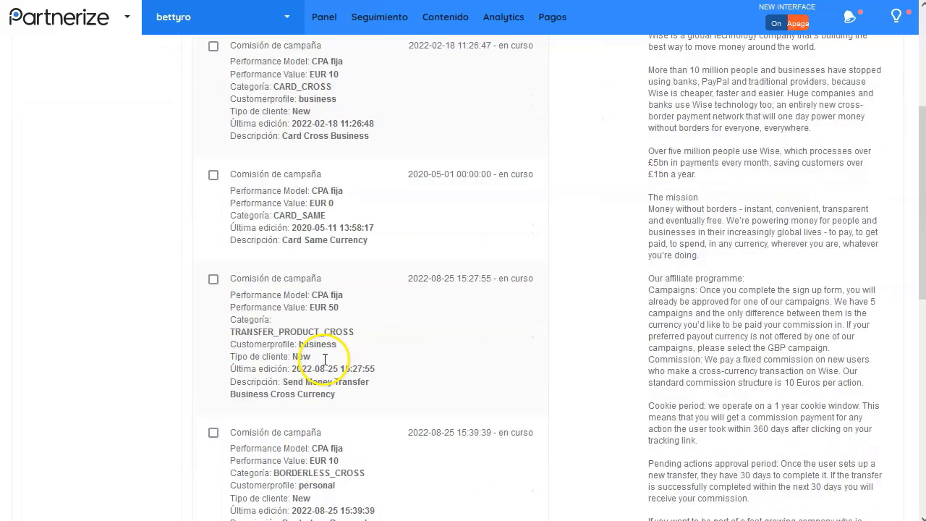
{"action": "scroll", "coordinate": [343, 321], "scroll_direction": "down", "scroll_amount": 4}
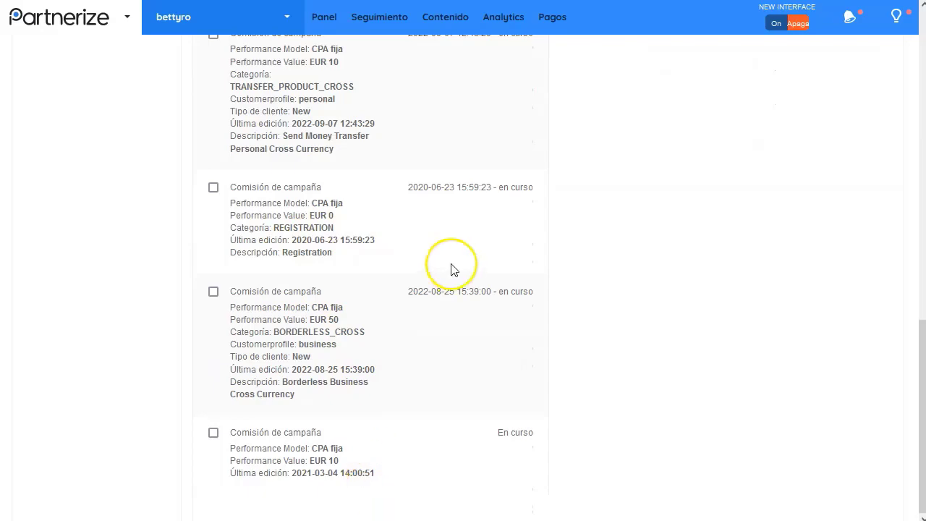
{"action": "scroll", "coordinate": [452, 269], "scroll_direction": "up", "scroll_amount": 10}
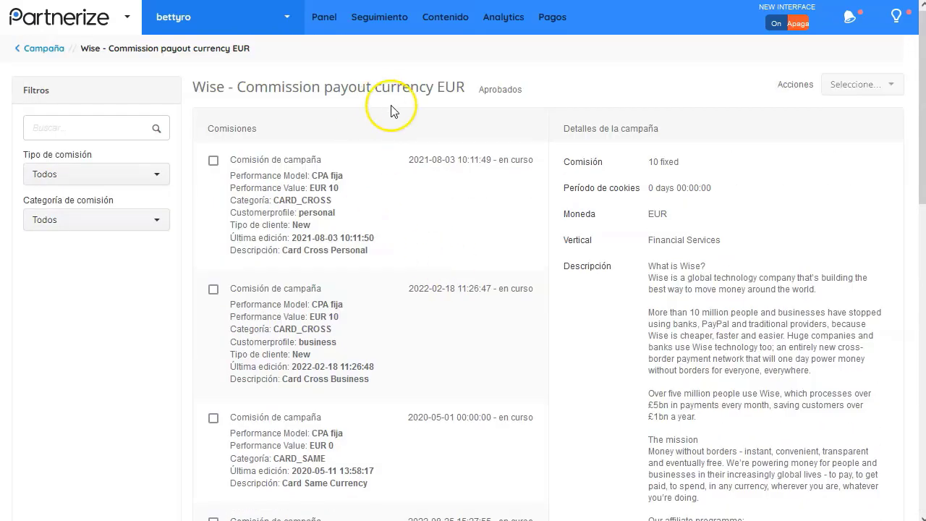
Open the tracking link creation page and select the "Wise - Commission payout currency EUR" campaign
{"action": "left_click", "coordinate": [282, 18]}
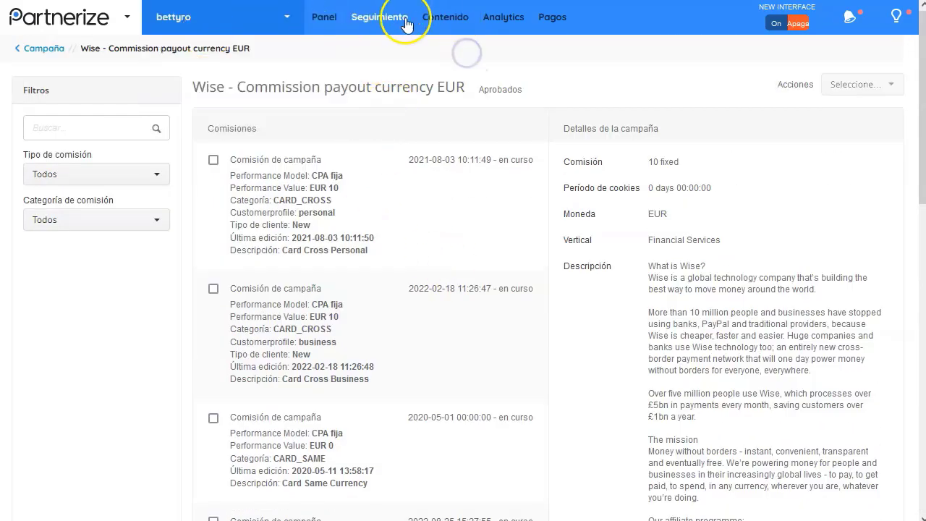
{"action": "left_click", "coordinate": [380, 21]}
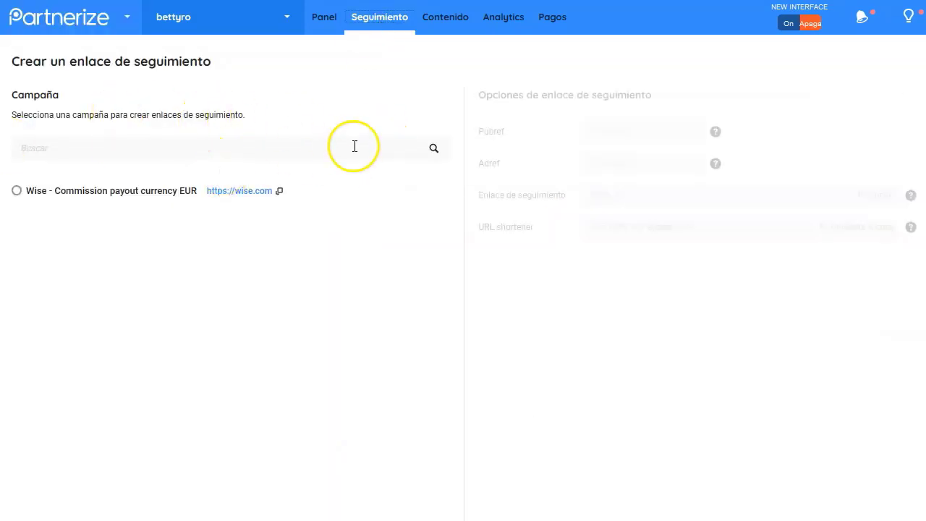
{"action": "left_click", "coordinate": [16, 193]}
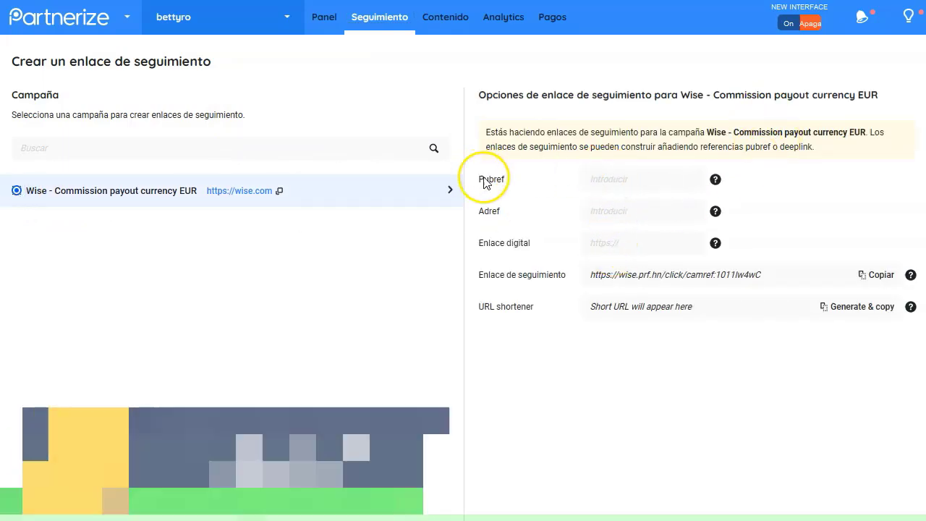
Set the tracking link's Pubref to yt and Adref to vidweo, and check the explanation of the deeplink field
{"action": "mouse_move", "coordinate": [721, 187]}
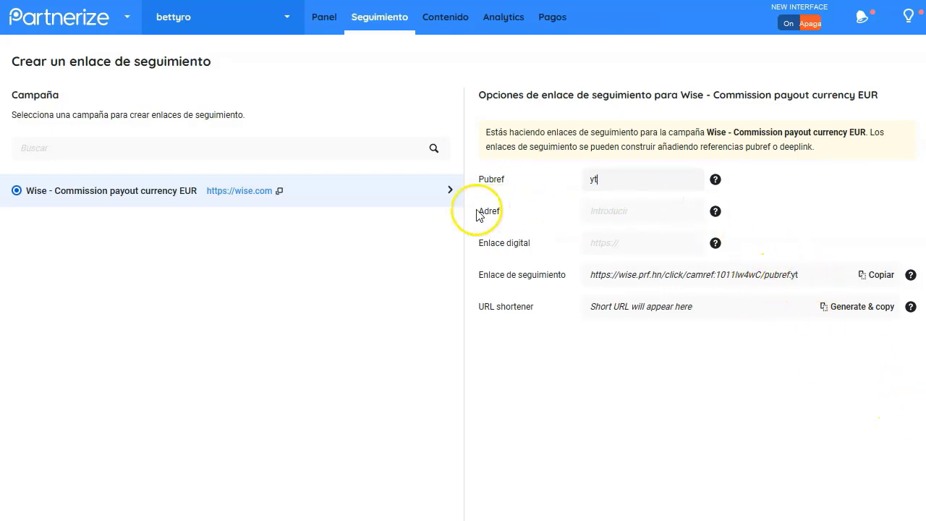
{"action": "mouse_move", "coordinate": [714, 214]}
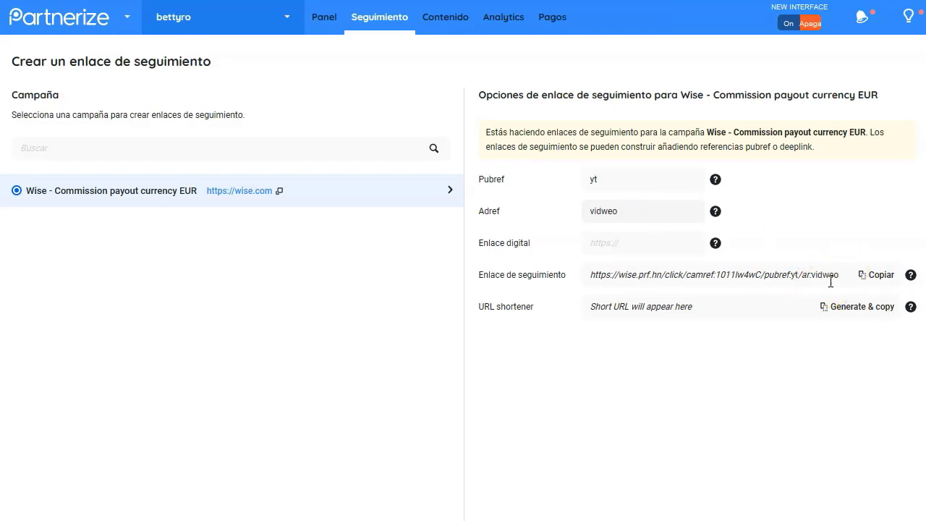
{"action": "left_click", "coordinate": [837, 281]}
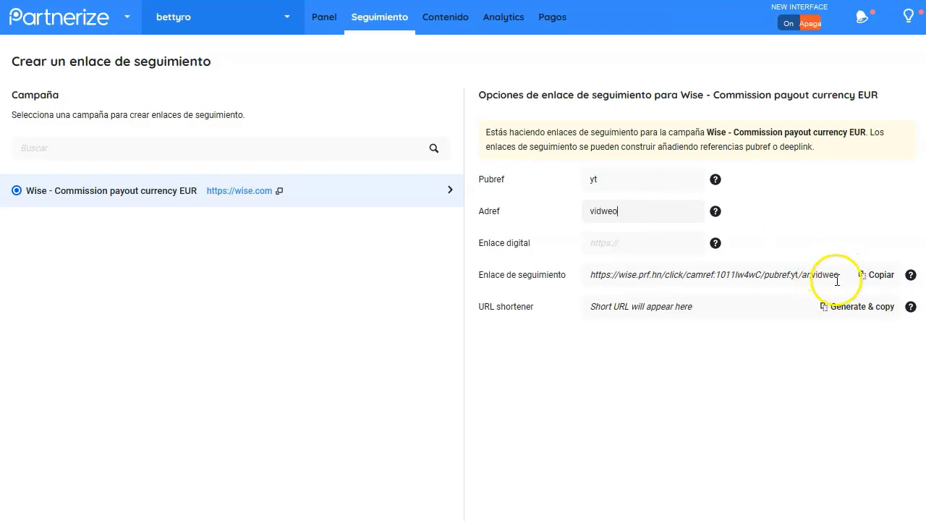
{"action": "left_click", "coordinate": [613, 243]}
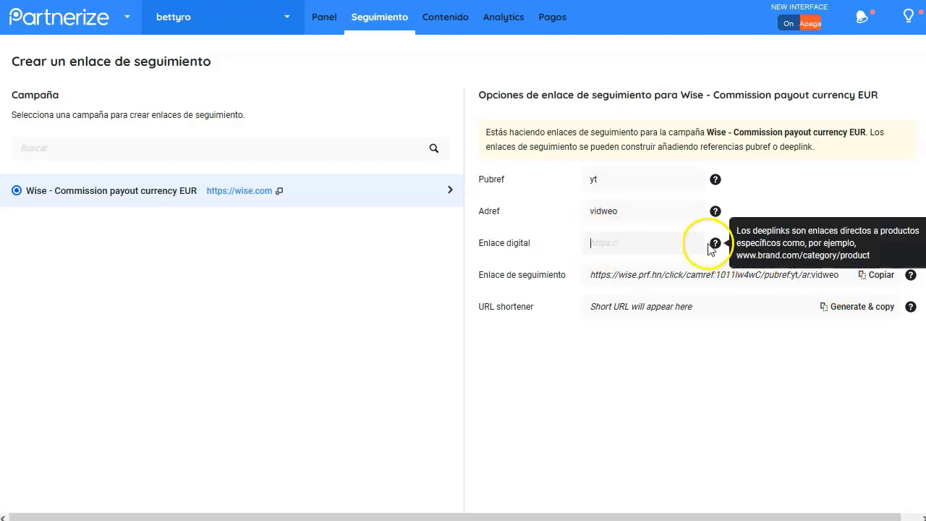
{"action": "left_click", "coordinate": [631, 248]}
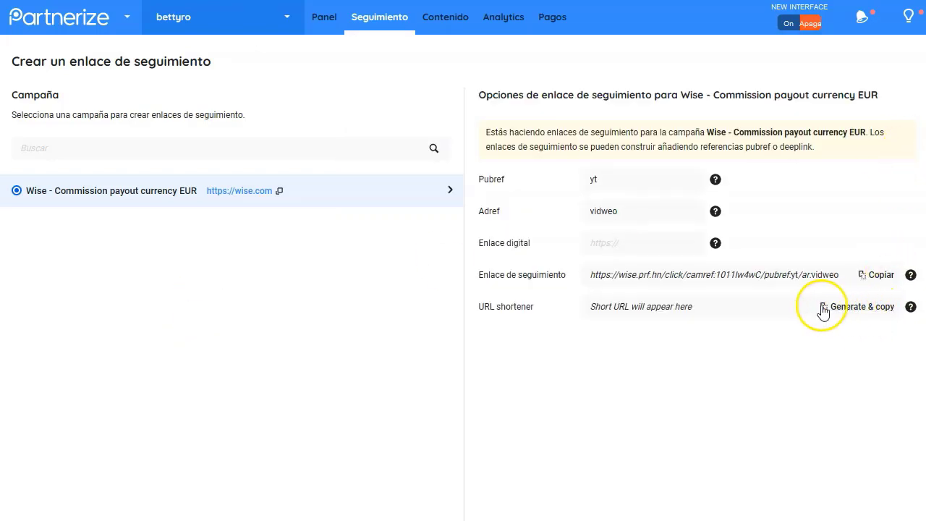
Generate a short URL for the tracking link and copy it
{"action": "left_click", "coordinate": [877, 311]}
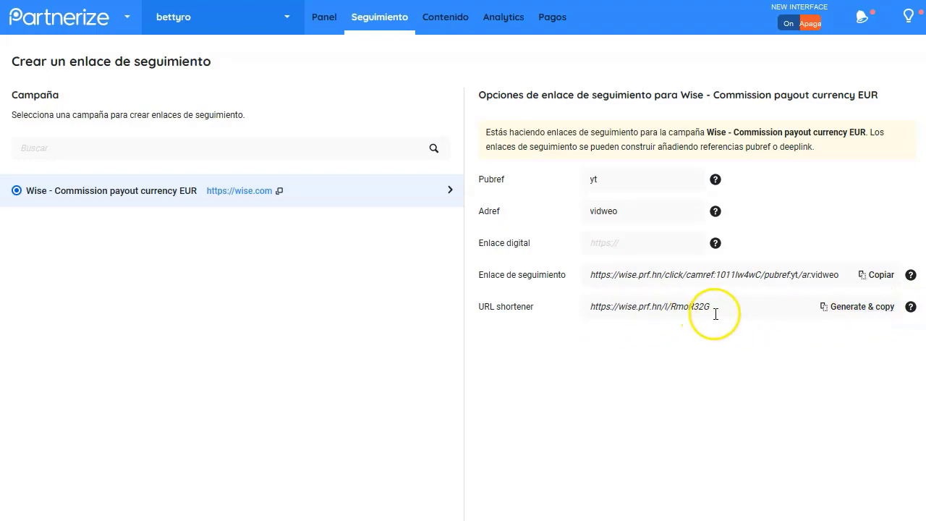
{"action": "left_click_drag", "start_coordinate": [715, 311], "coordinate": [588, 309]}
{"action": "key", "text": "ctrl+c"}
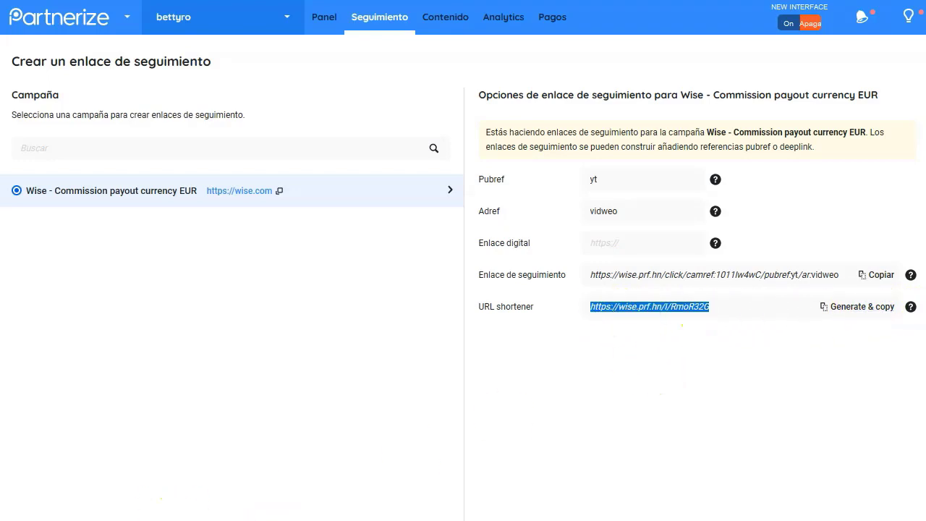
Switch to Notepad++, paste the short URL beneath the full tracking link with a blank line between, and return to Partnerize
{"action": "key", "text": "alt+Tab"}
{"action": "left_click", "coordinate": [830, 156]}
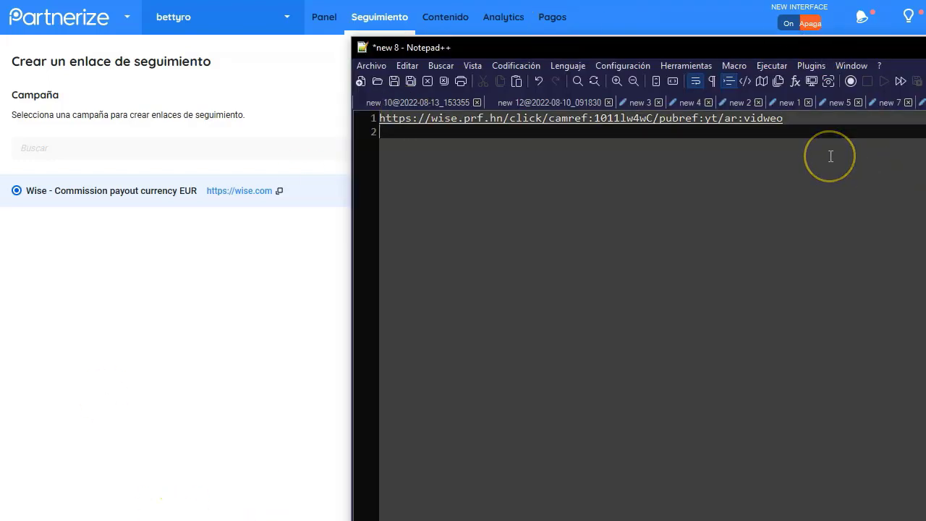
{"action": "key", "text": "Return"}
{"action": "key", "text": "ctrl+v"}
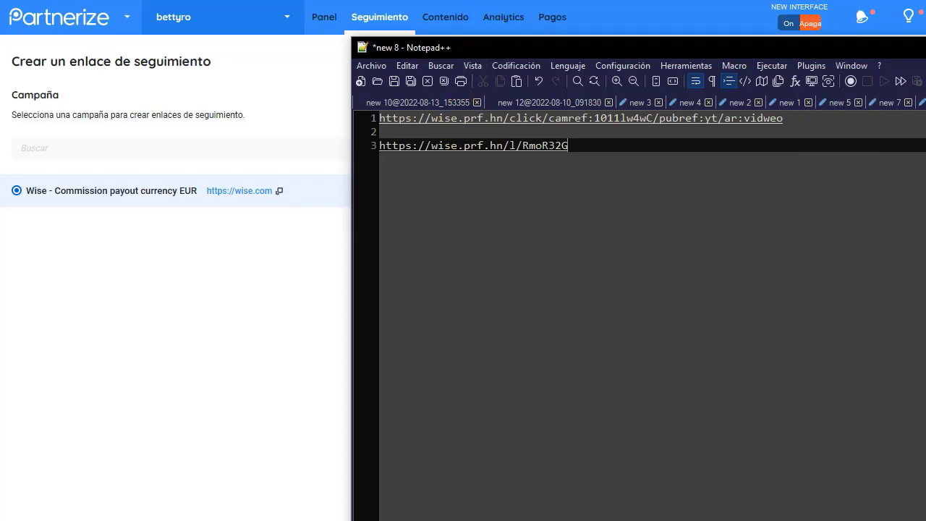
{"action": "key", "text": "alt+Tab"}
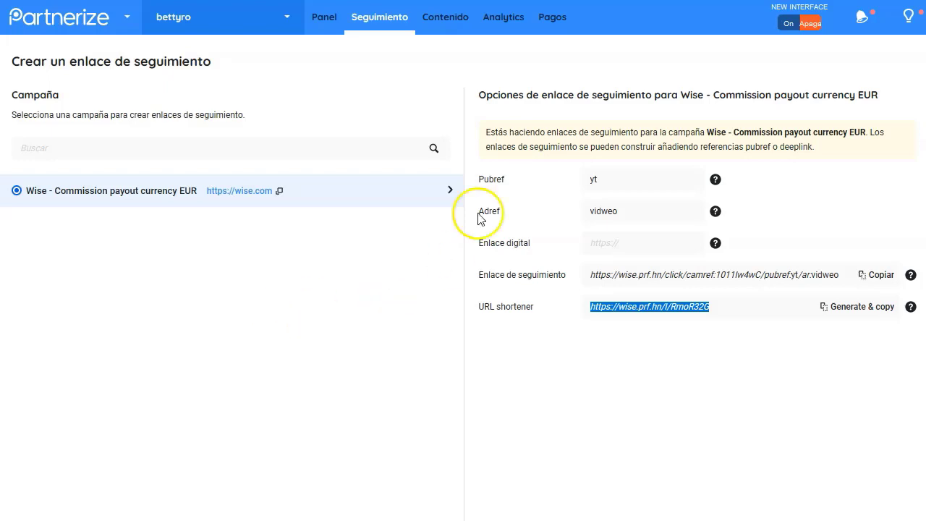
Open the advertising content overview and display the Wise campaign's image creatives
{"action": "left_click", "coordinate": [444, 18]}
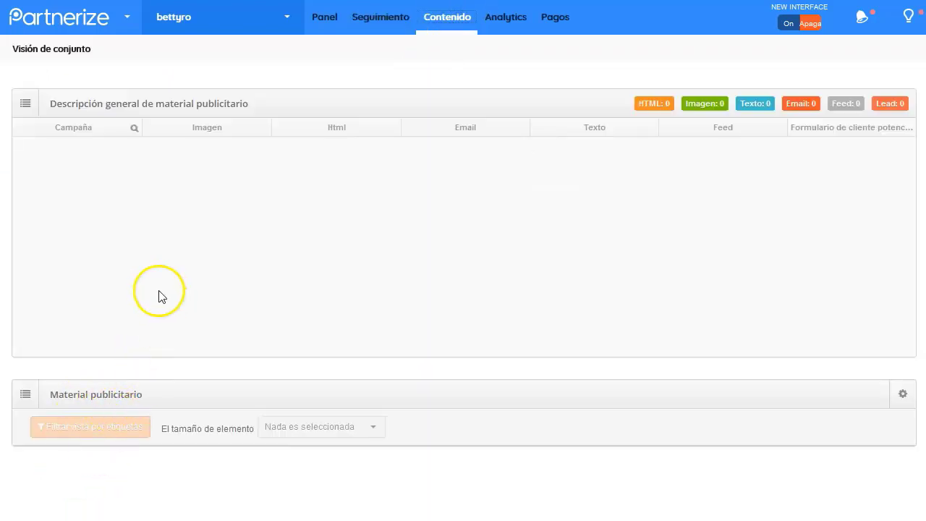
{"action": "left_click", "coordinate": [257, 150]}
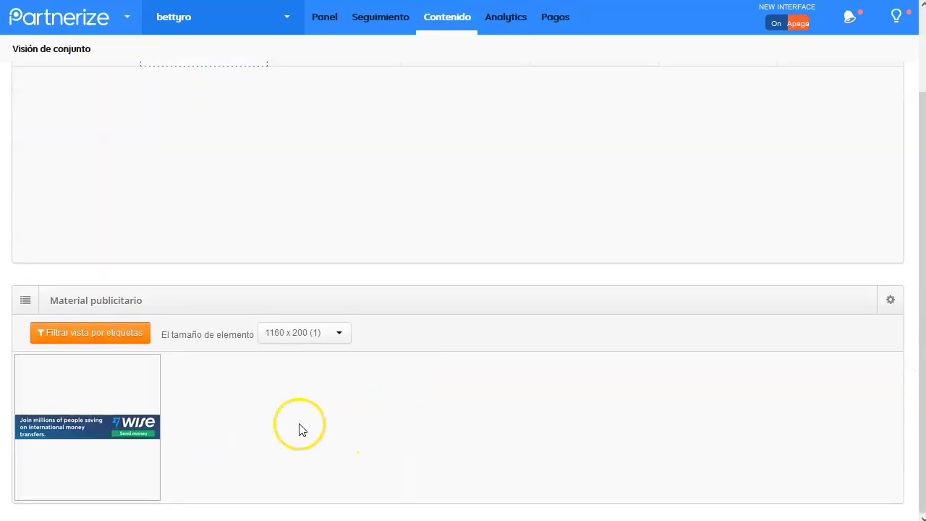
Preview the 1160 x 200 Wise banner with its default creative code and HTML tracking code, and close the preview
{"action": "left_click", "coordinate": [78, 420]}
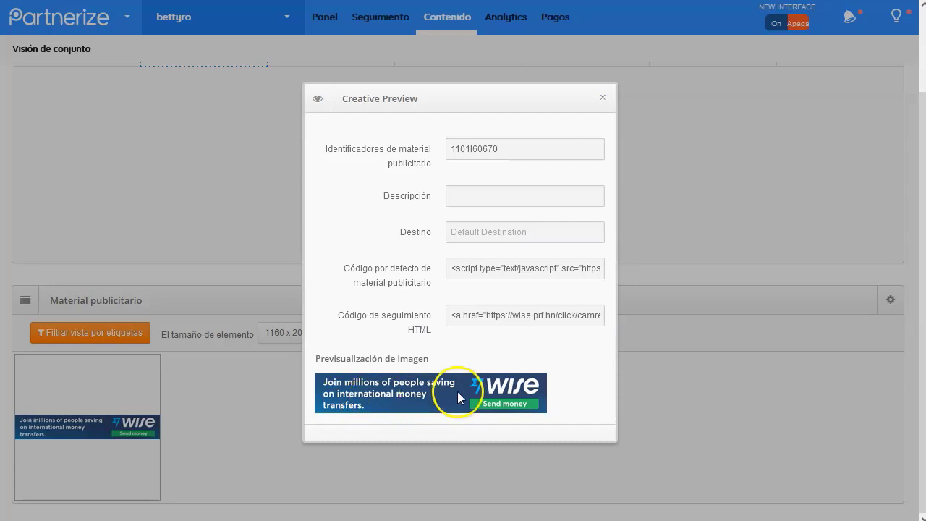
{"action": "left_click", "coordinate": [206, 415]}
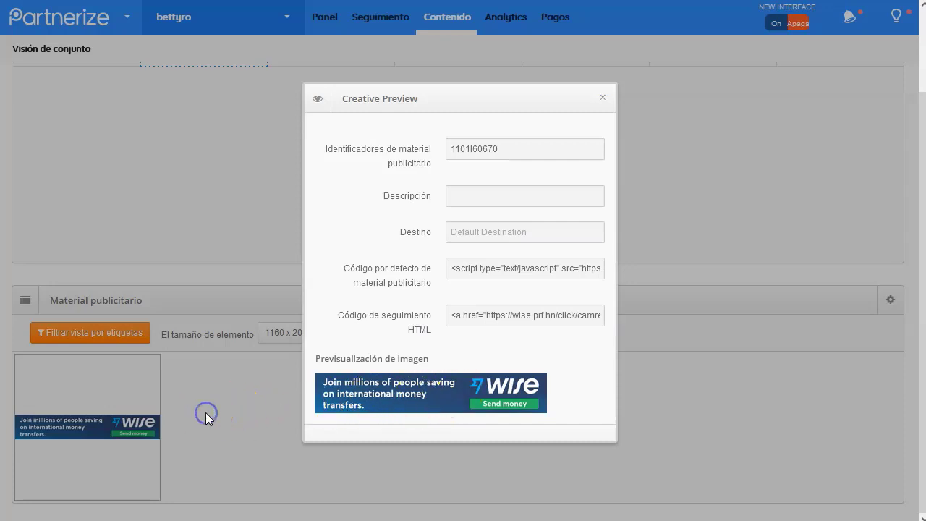
{"action": "left_click", "coordinate": [603, 97]}
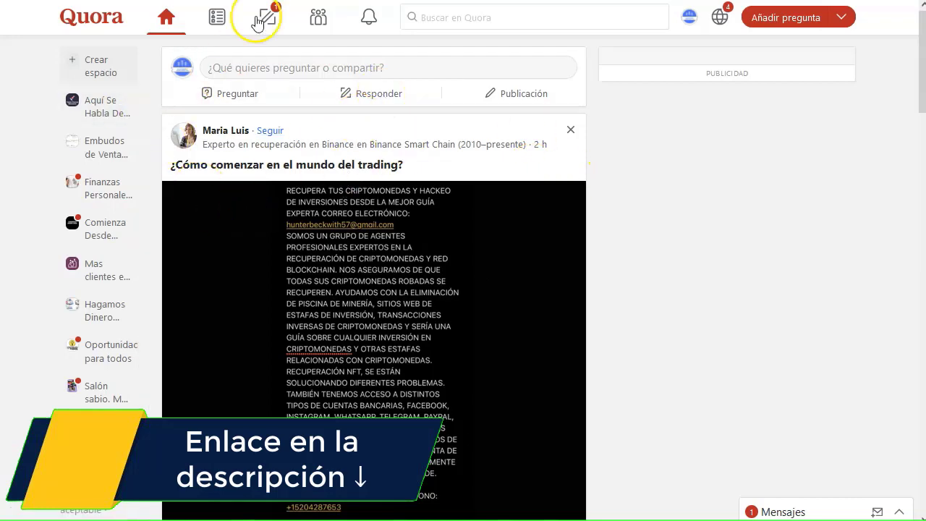
On Quora, open the list of languages and choose the English version of the site
{"action": "left_click", "coordinate": [720, 18]}
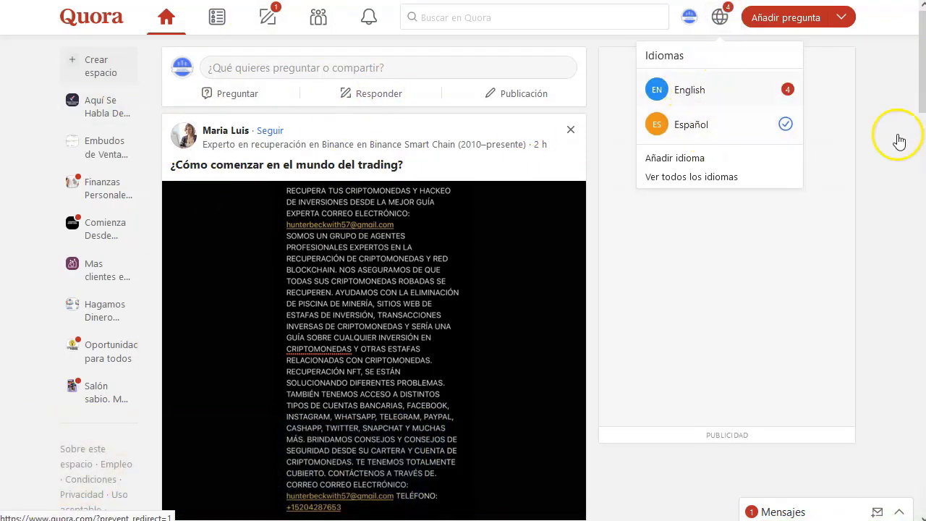
{"action": "left_click", "coordinate": [693, 90]}
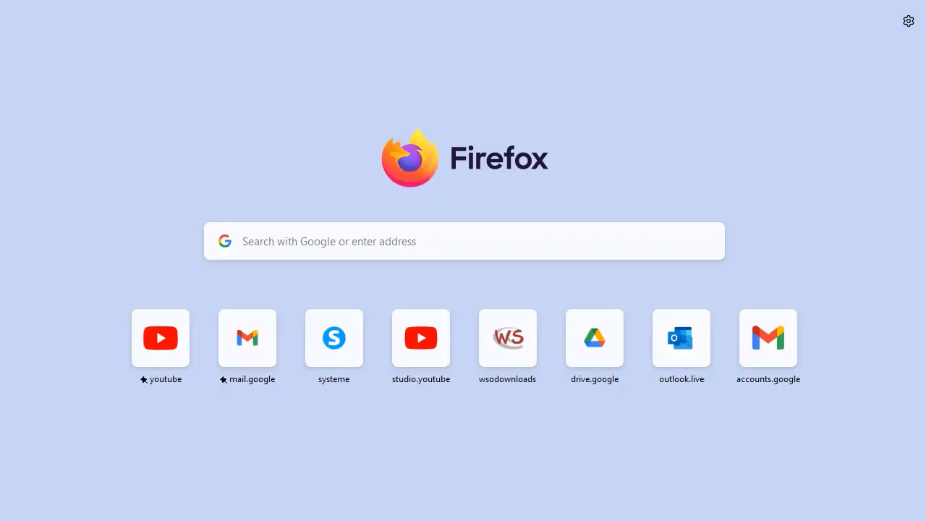
Switch to the Wise website and look through the currencies offered under Guarda y convierte dinero
{"action": "key", "text": "ctrl+l"}
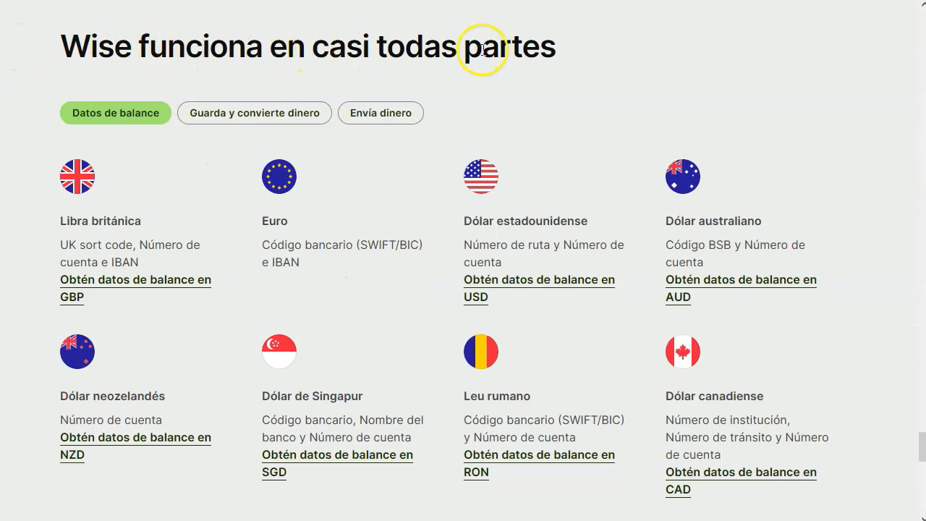
{"action": "scroll", "coordinate": [203, 267], "scroll_direction": "up", "scroll_amount": 2}
{"action": "left_click", "coordinate": [255, 263]}
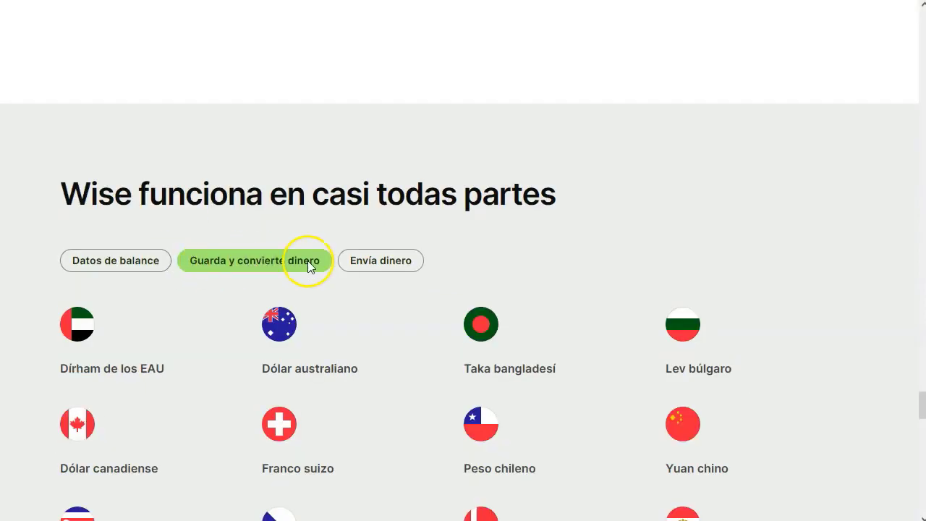
{"action": "scroll", "coordinate": [190, 329], "scroll_direction": "down", "scroll_amount": 6}
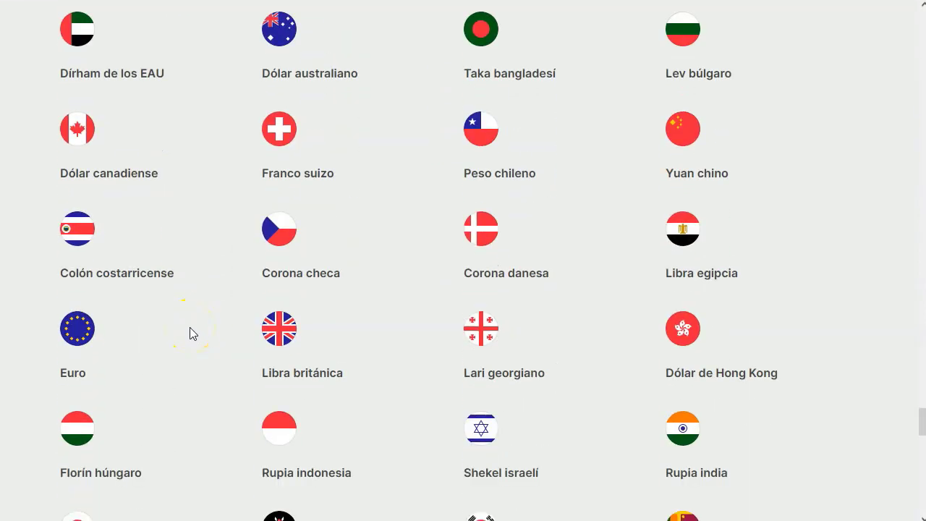
{"action": "scroll", "coordinate": [190, 327], "scroll_direction": "down", "scroll_amount": 4}
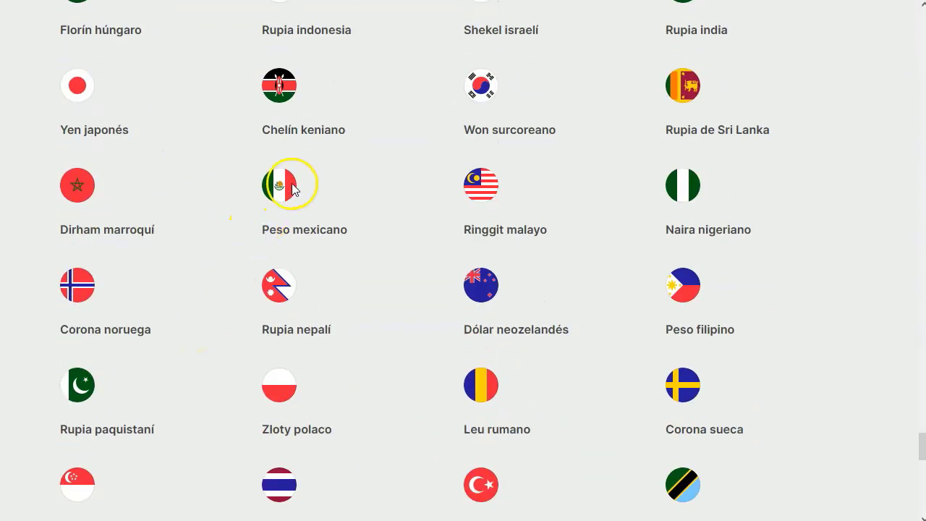
{"action": "scroll", "coordinate": [234, 260], "scroll_direction": "down", "scroll_amount": 1}
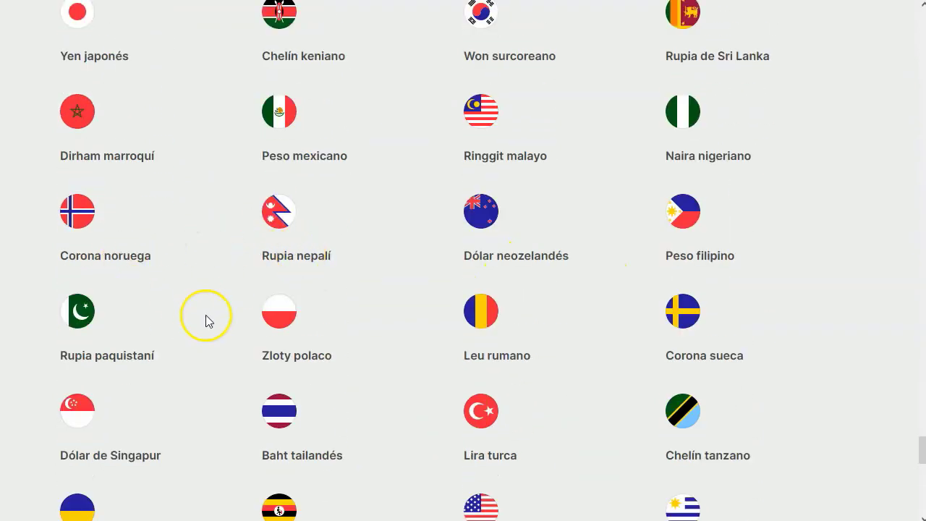
{"action": "scroll", "coordinate": [208, 320], "scroll_direction": "down", "scroll_amount": 2}
{"action": "scroll", "coordinate": [208, 321], "scroll_direction": "down", "scroll_amount": 1}
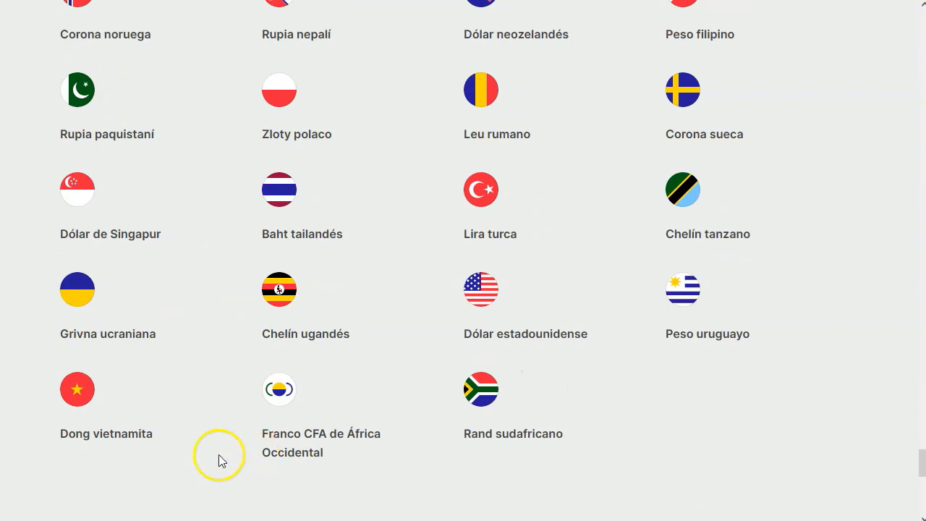
Display the Envía dinero list on the Wise page and look through the countries money can be sent to
{"action": "scroll", "coordinate": [202, 413], "scroll_direction": "up", "scroll_amount": 10}
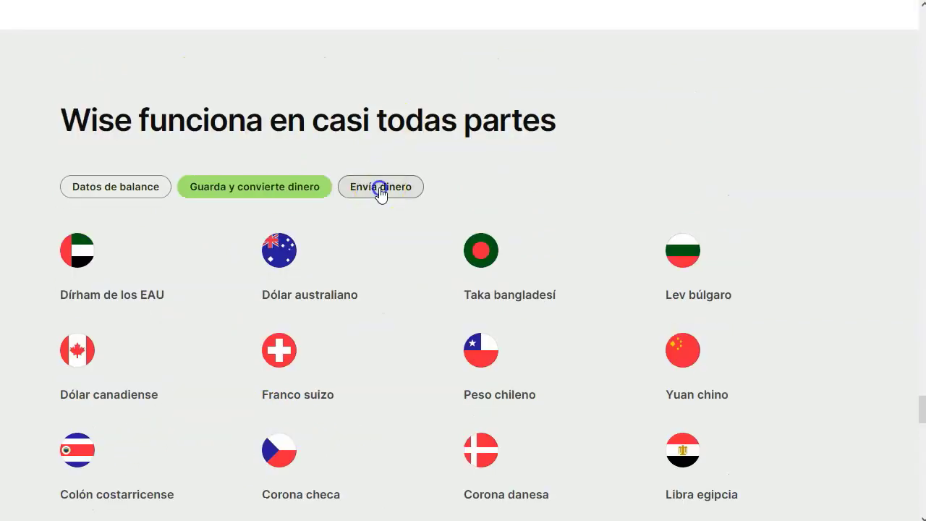
{"action": "left_click", "coordinate": [380, 186]}
{"action": "scroll", "coordinate": [168, 308], "scroll_direction": "down", "scroll_amount": 3}
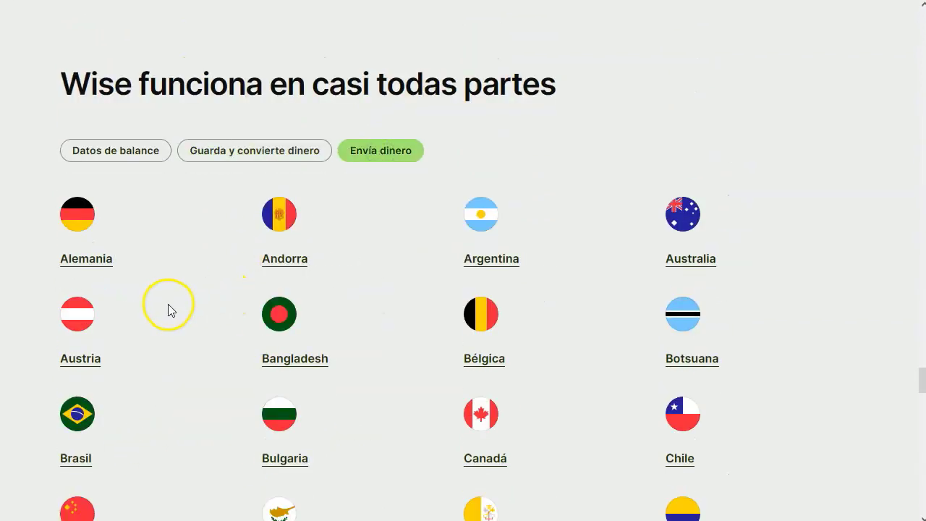
{"action": "scroll", "coordinate": [182, 305], "scroll_direction": "down", "scroll_amount": 2}
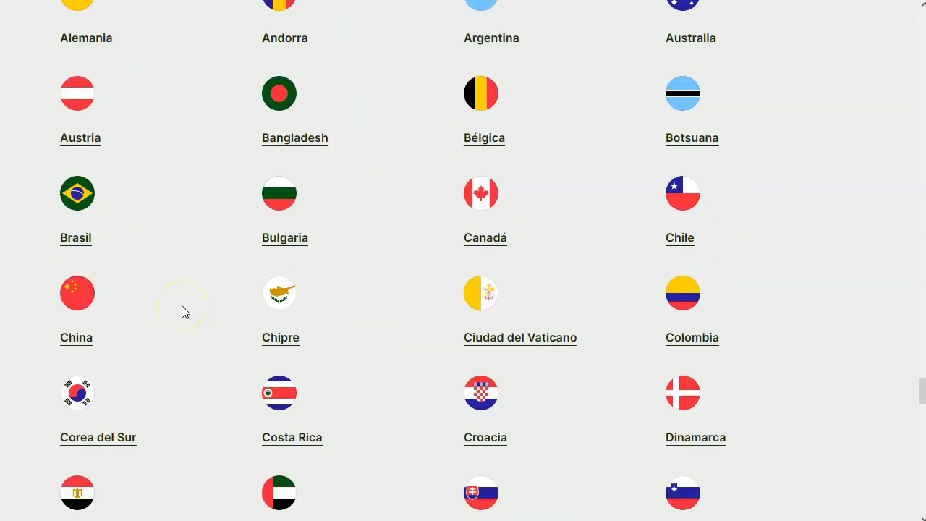
{"action": "scroll", "coordinate": [692, 231], "scroll_direction": "down", "scroll_amount": 3}
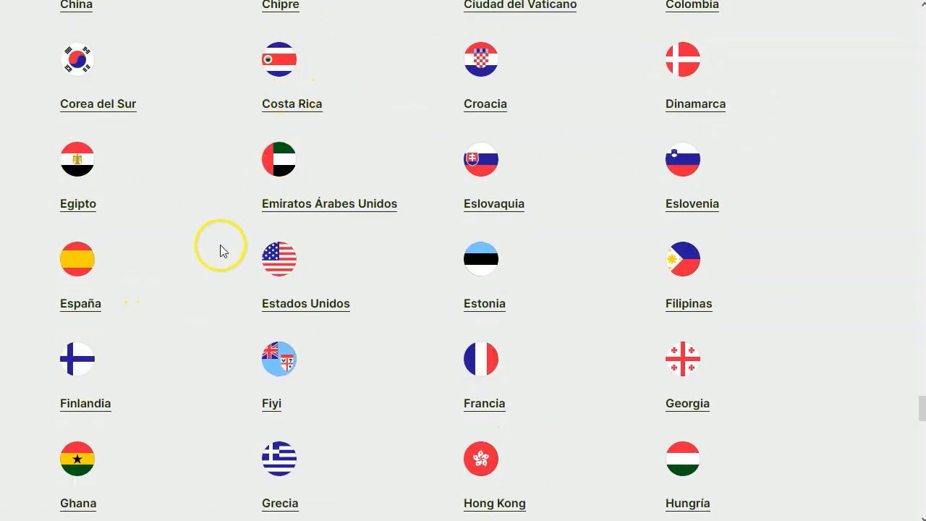
{"action": "scroll", "coordinate": [219, 248], "scroll_direction": "down", "scroll_amount": 8}
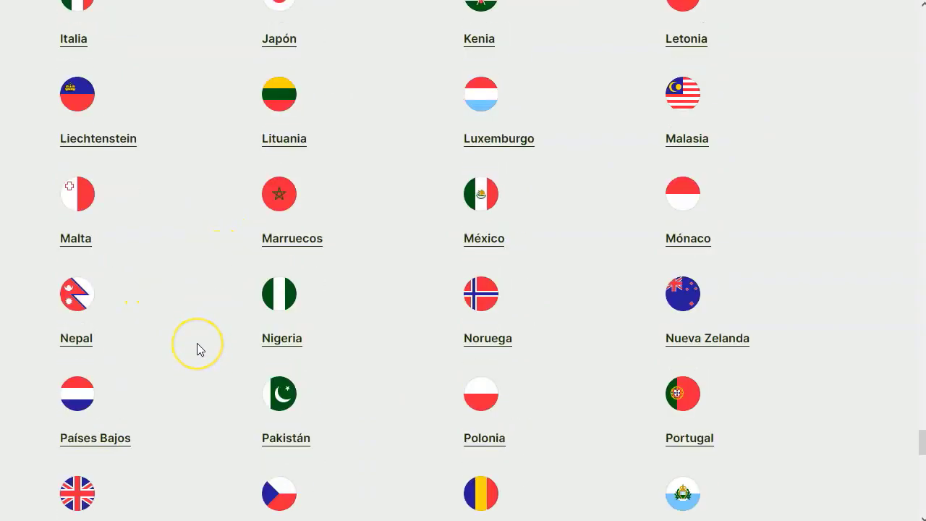
Return to the start of the Wise coverage section and review Guarda y convierte dinero and Datos de balance again
{"action": "scroll", "coordinate": [198, 347], "scroll_direction": "up", "scroll_amount": 20}
{"action": "scroll", "coordinate": [200, 349], "scroll_direction": "down", "scroll_amount": 8}
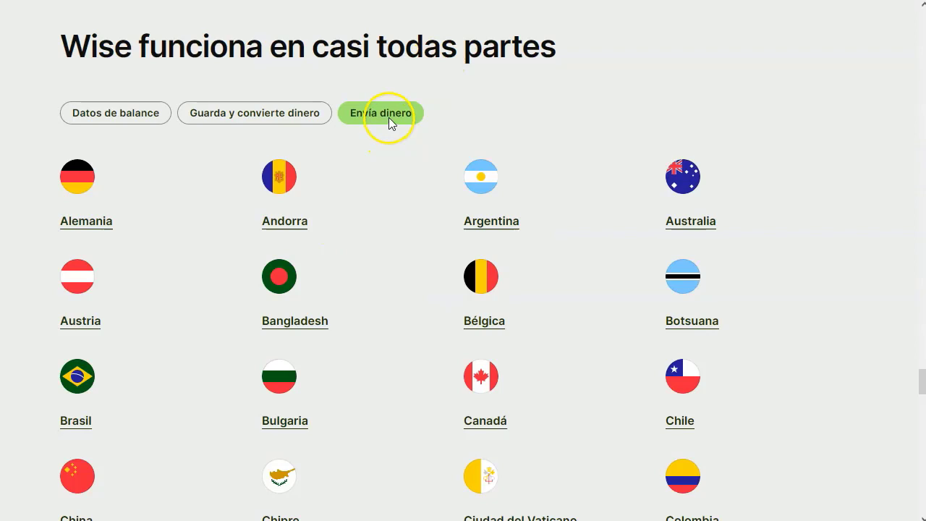
{"action": "left_click", "coordinate": [266, 113]}
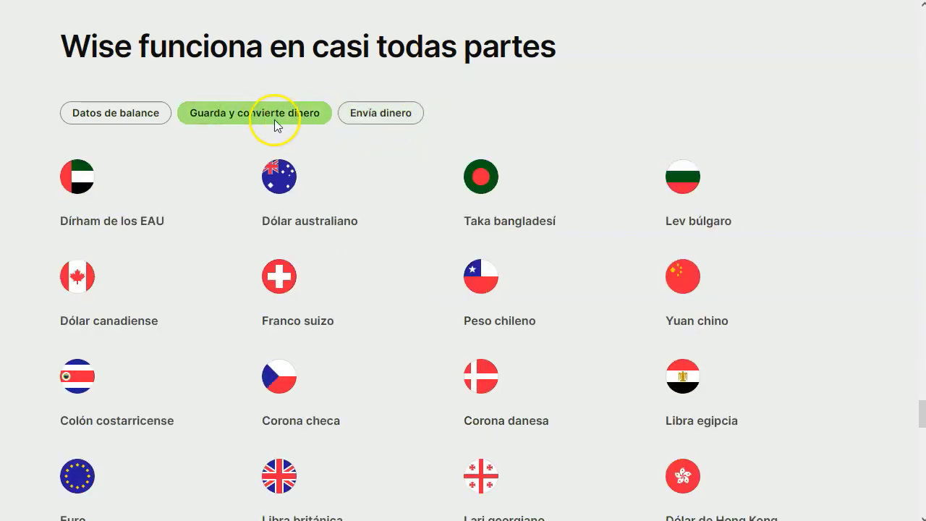
{"action": "left_click", "coordinate": [121, 114]}
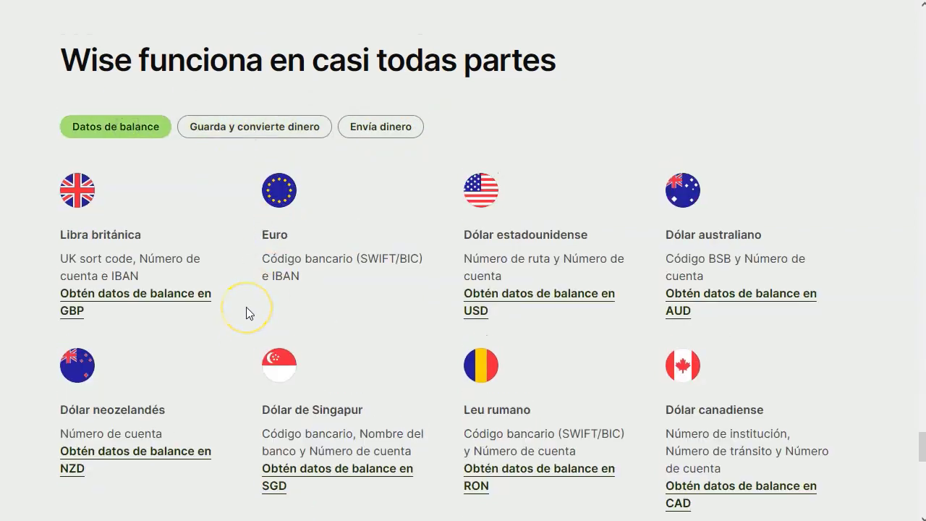
{"action": "scroll", "coordinate": [246, 307], "scroll_direction": "up", "scroll_amount": 5}
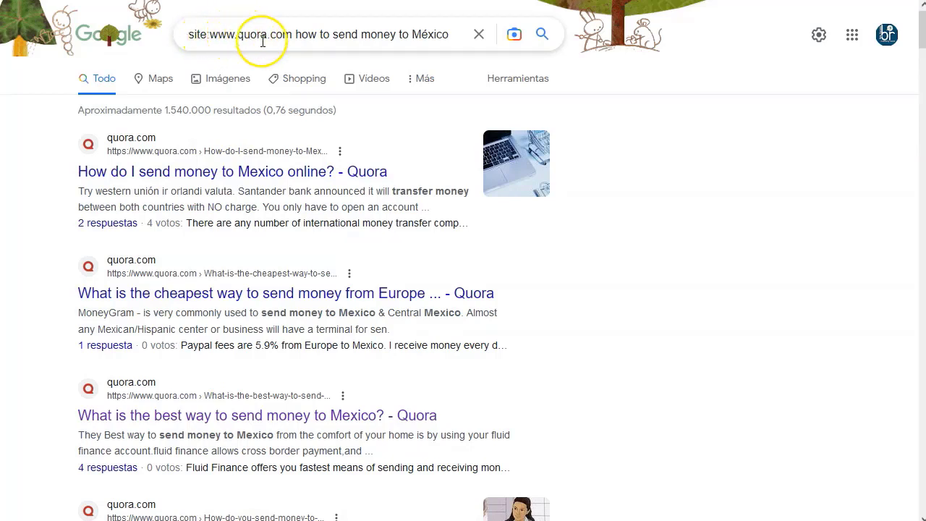
{"action": "left_click_drag", "start_coordinate": [294, 34], "coordinate": [412, 34]}
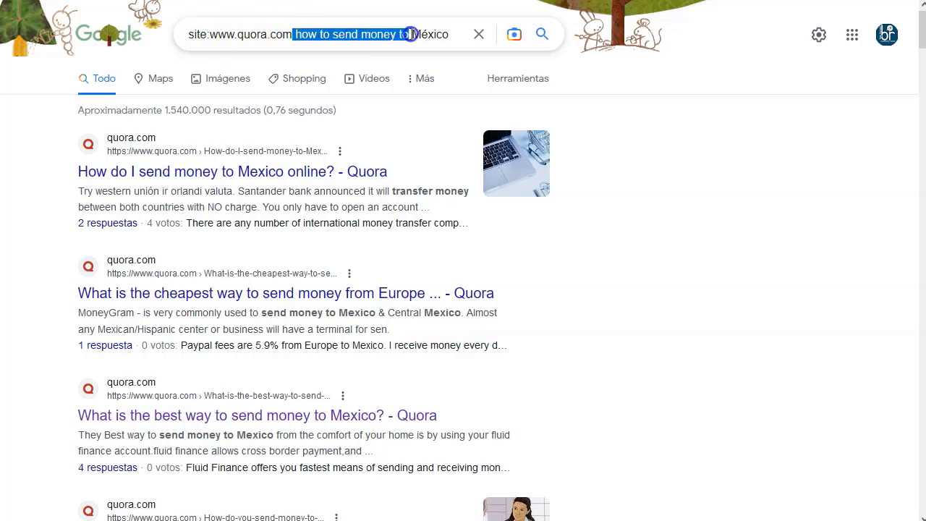
{"action": "left_click", "coordinate": [443, 34]}
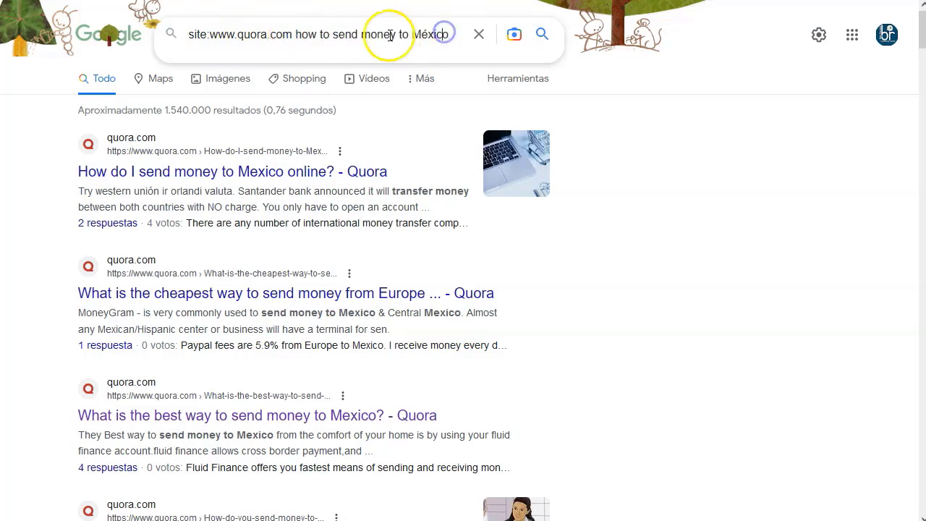